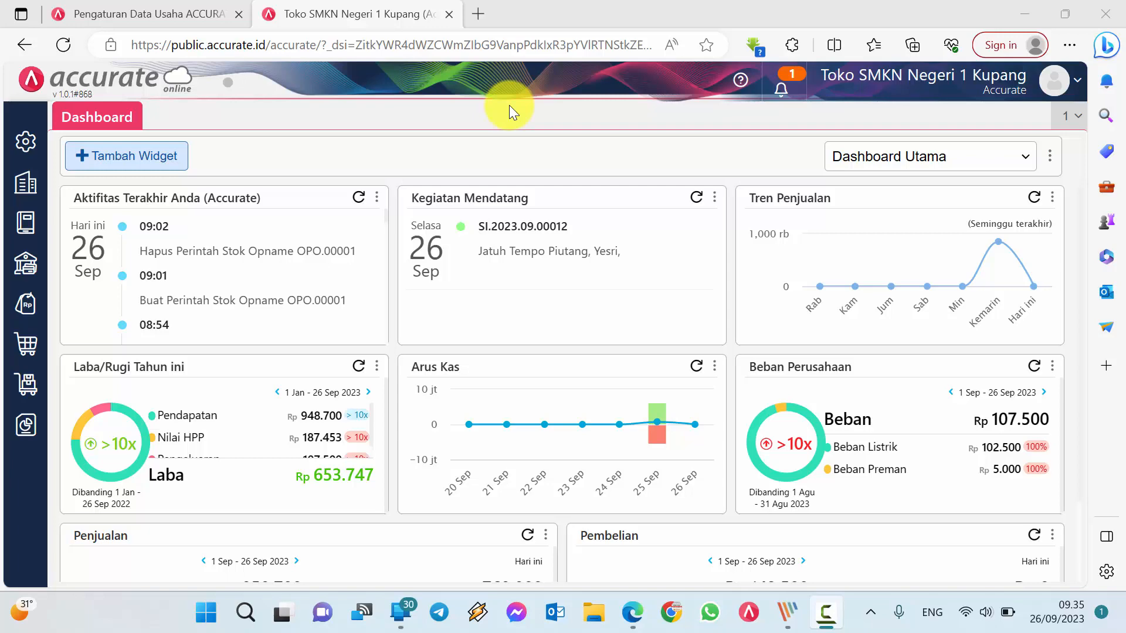
{"action": "left_click", "coordinate": [28, 386]}
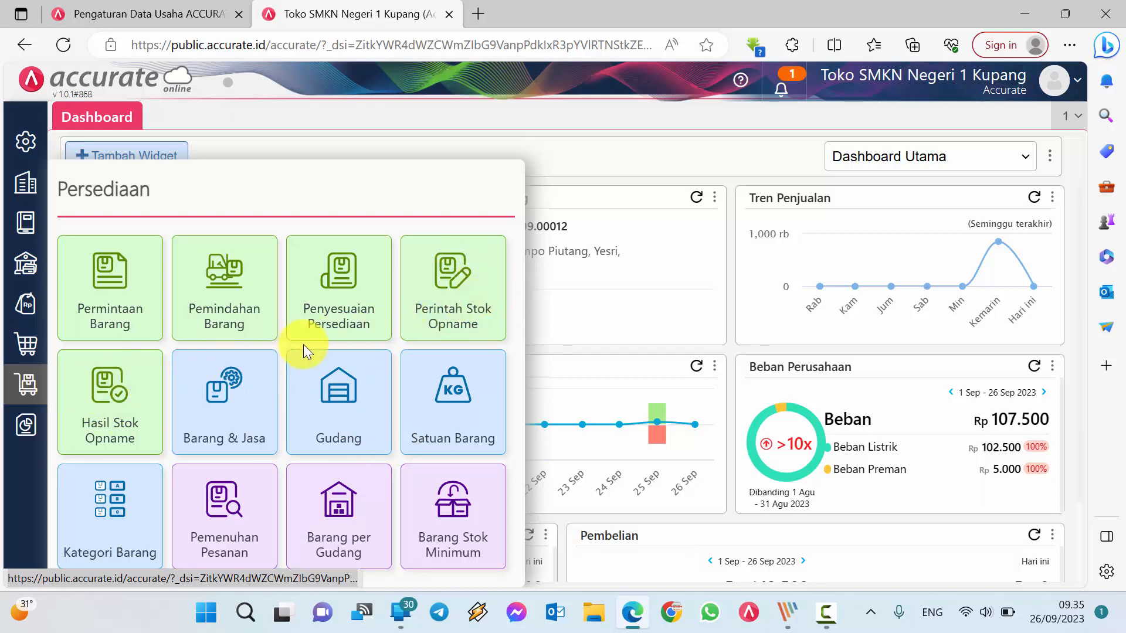
{"action": "left_click", "coordinate": [26, 146]}
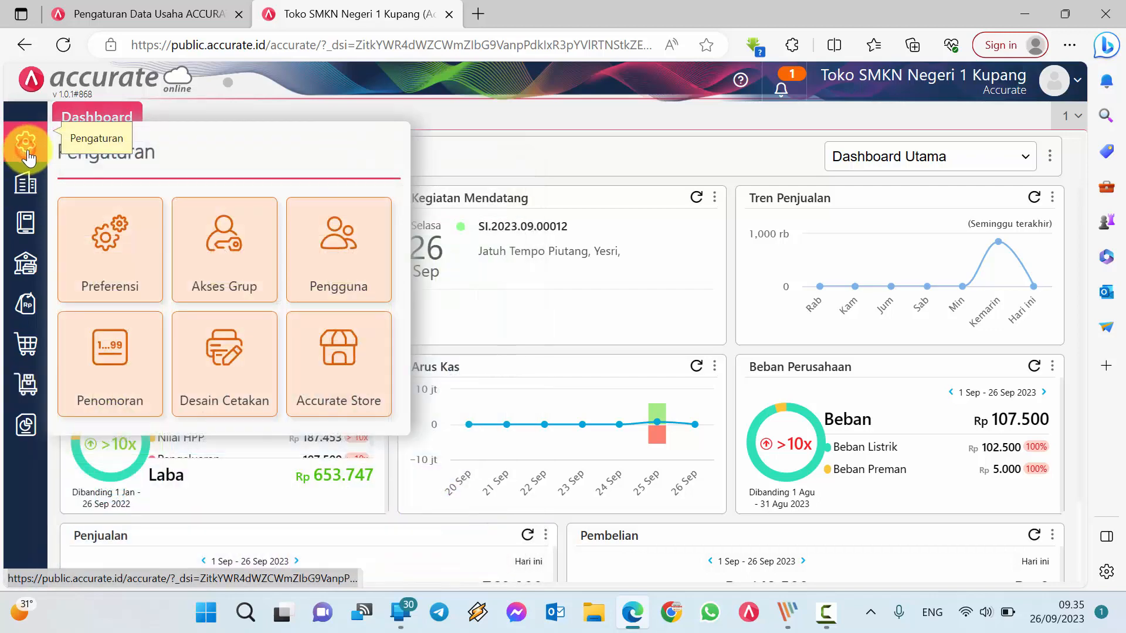
{"action": "left_click", "coordinate": [125, 259]}
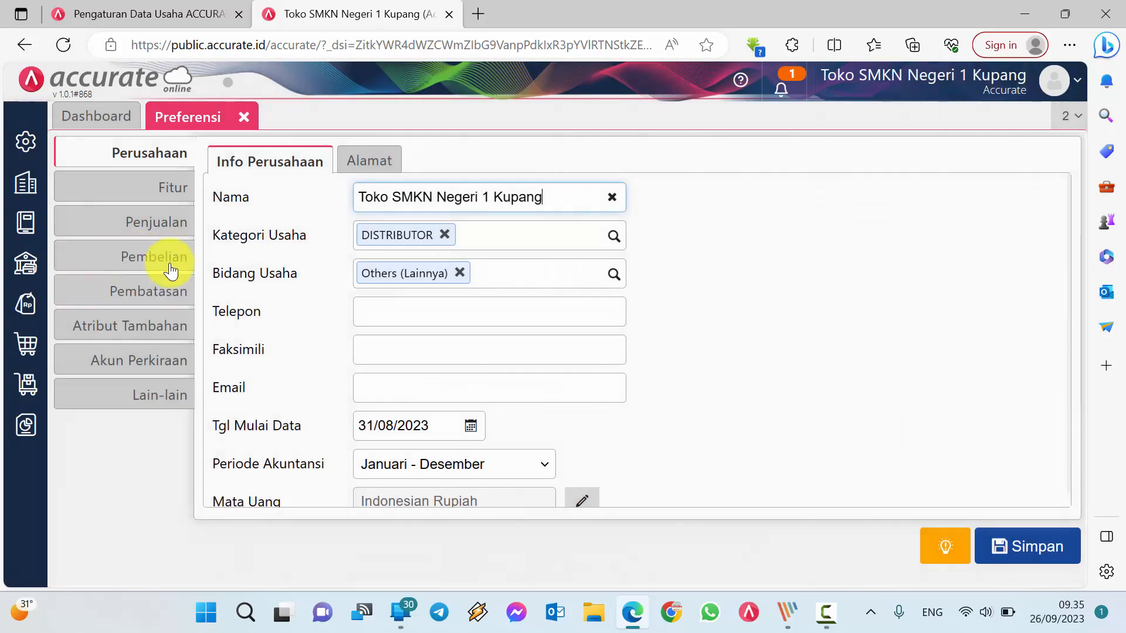
{"action": "left_click", "coordinate": [162, 187]}
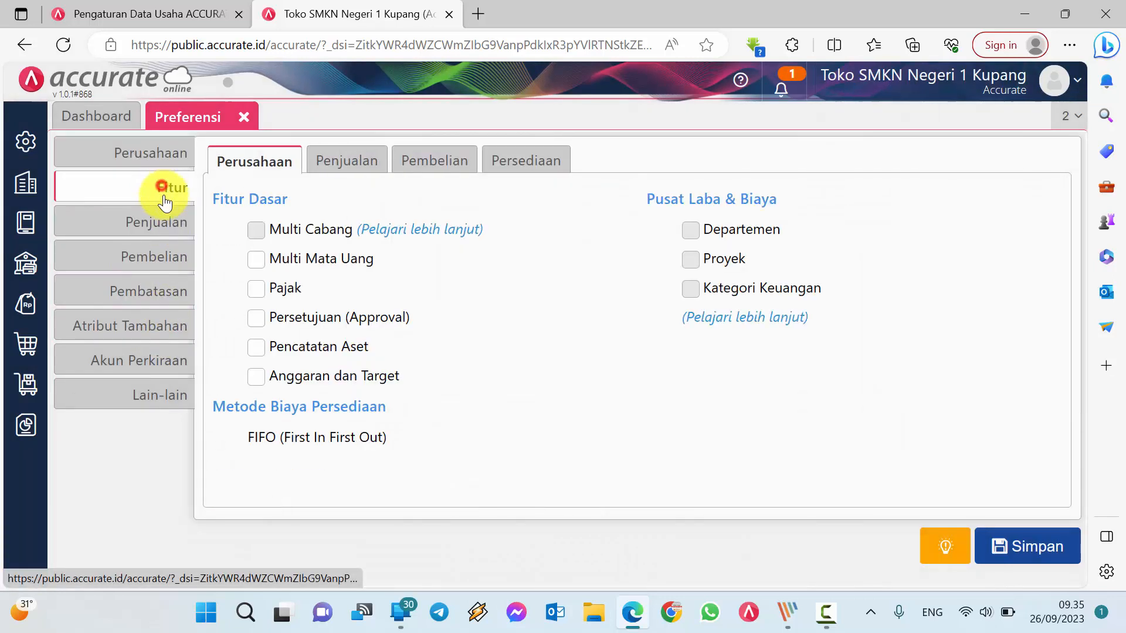
{"action": "left_click", "coordinate": [261, 319]}
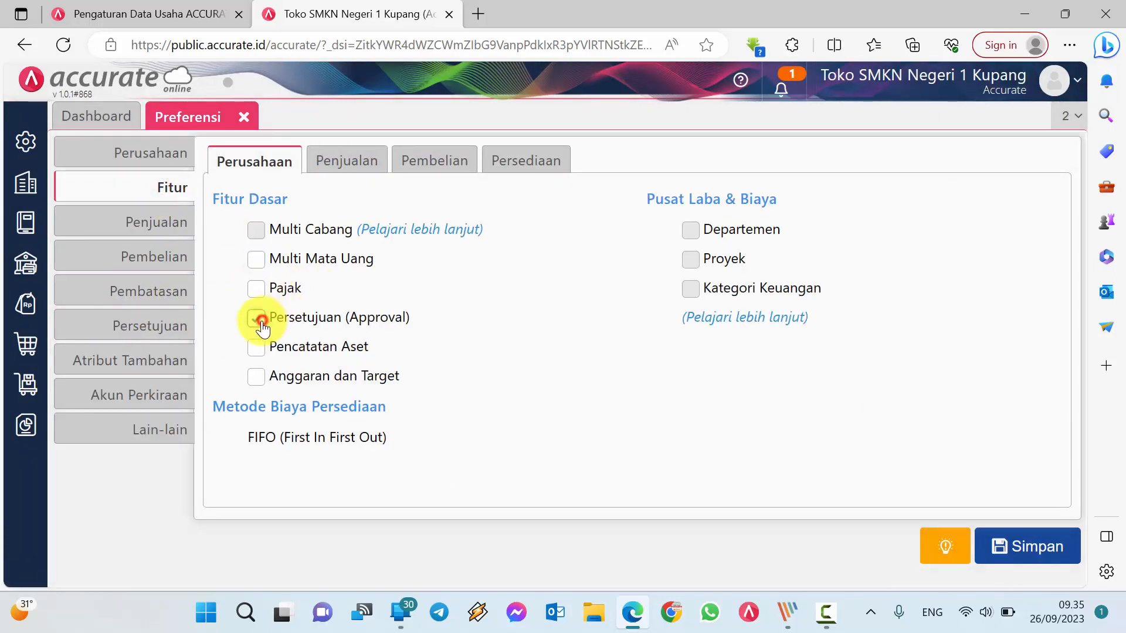
{"action": "left_click", "coordinate": [150, 326]}
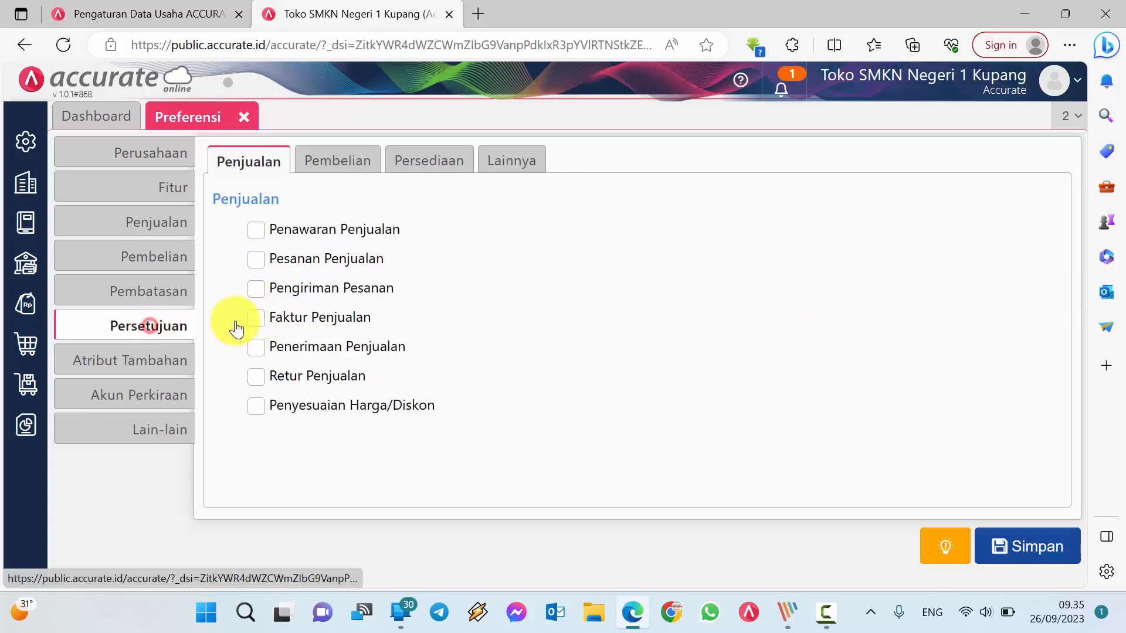
{"action": "left_click", "coordinate": [345, 164]}
{"action": "left_click", "coordinate": [405, 167]}
{"action": "left_click", "coordinate": [503, 161]}
{"action": "left_click", "coordinate": [270, 163]}
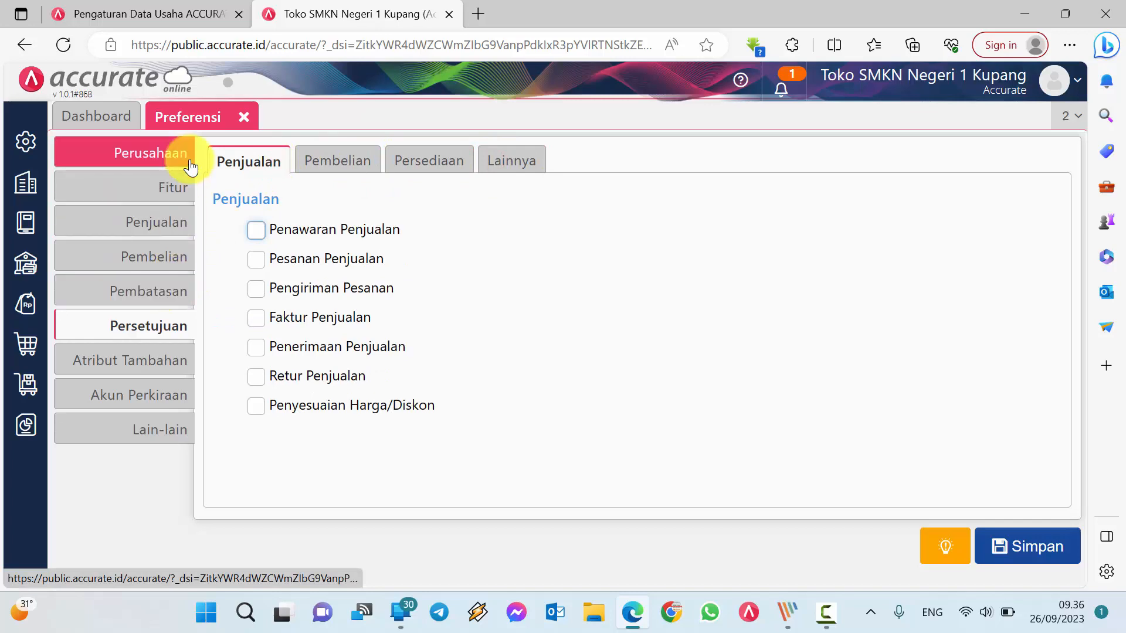
{"action": "left_click", "coordinate": [244, 117]}
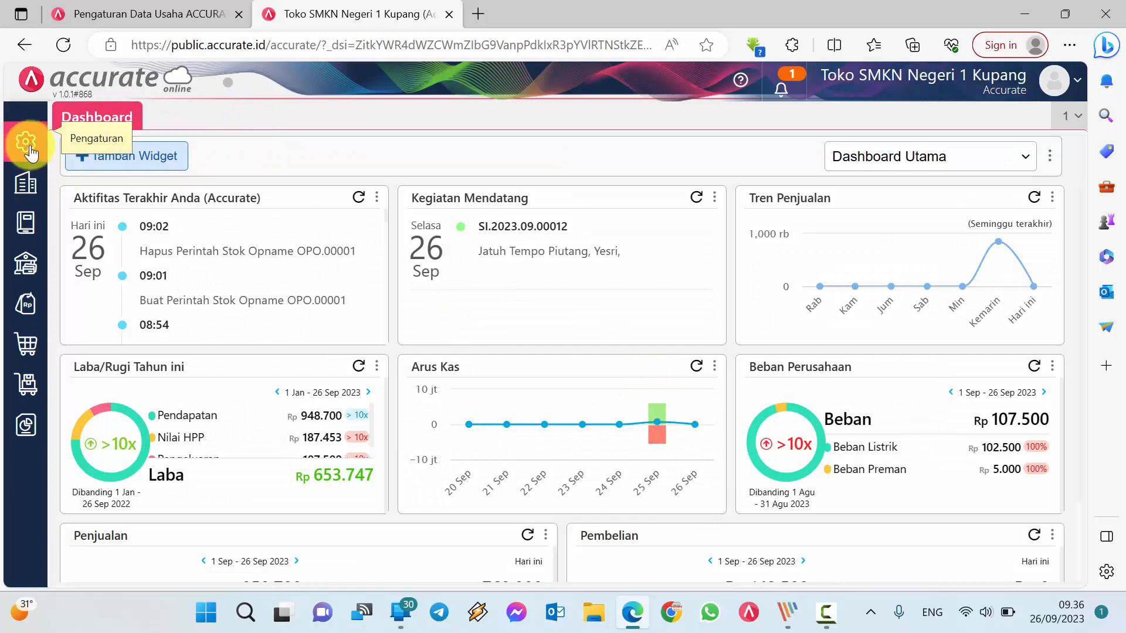
Step: Enable the Persetujuan (Approval) basic feature in the company preferences
{"action": "left_click", "coordinate": [26, 146]}
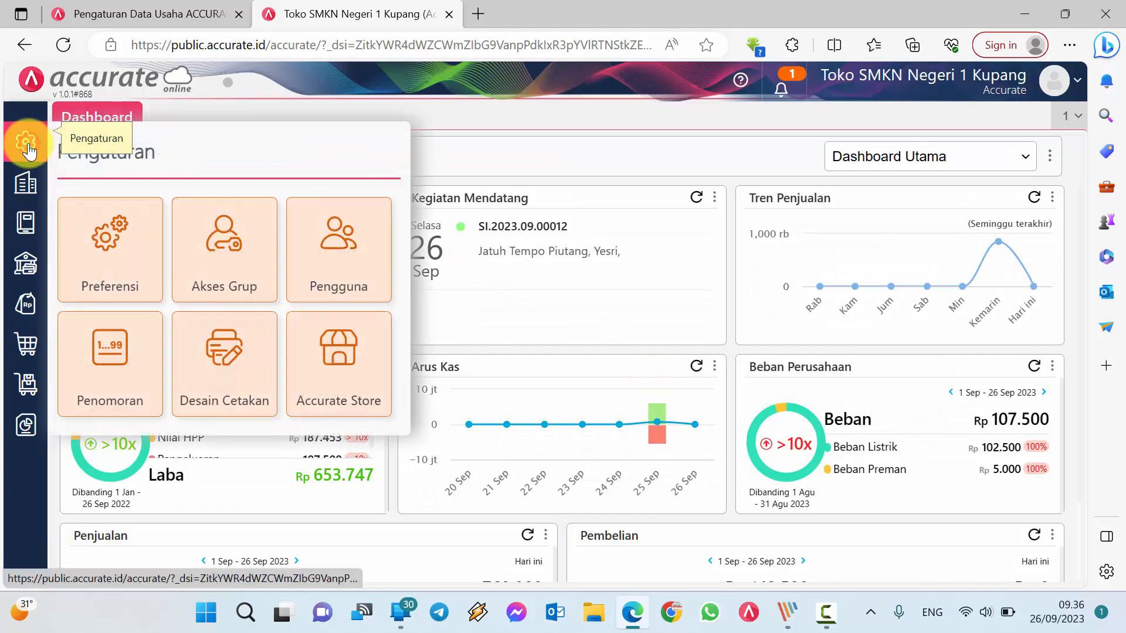
{"action": "left_click", "coordinate": [134, 267]}
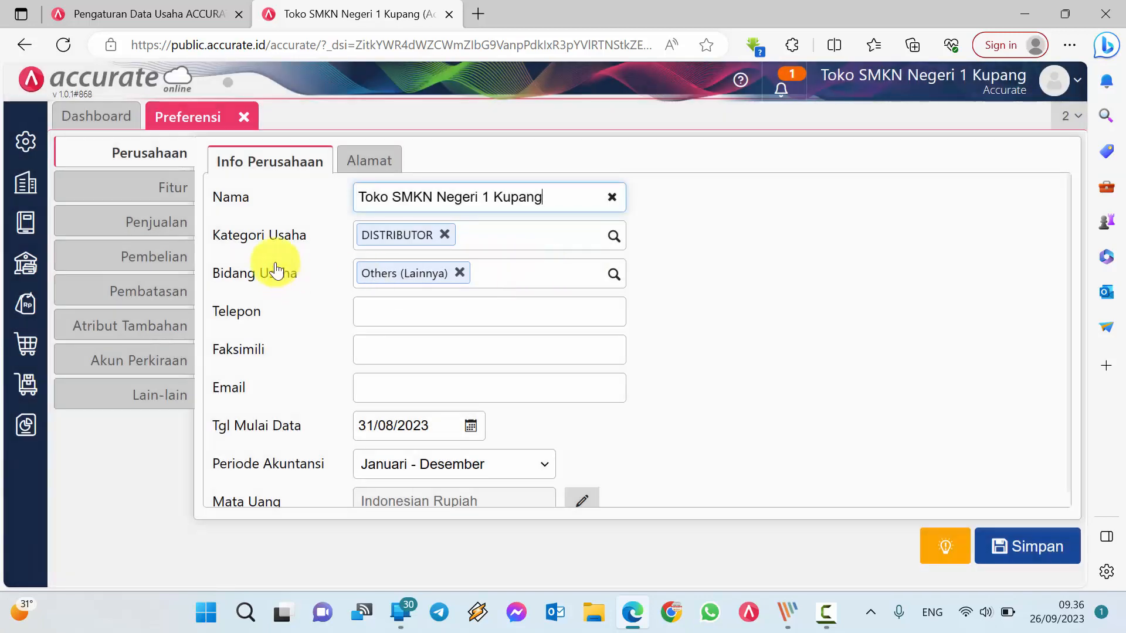
{"action": "left_click", "coordinate": [170, 189]}
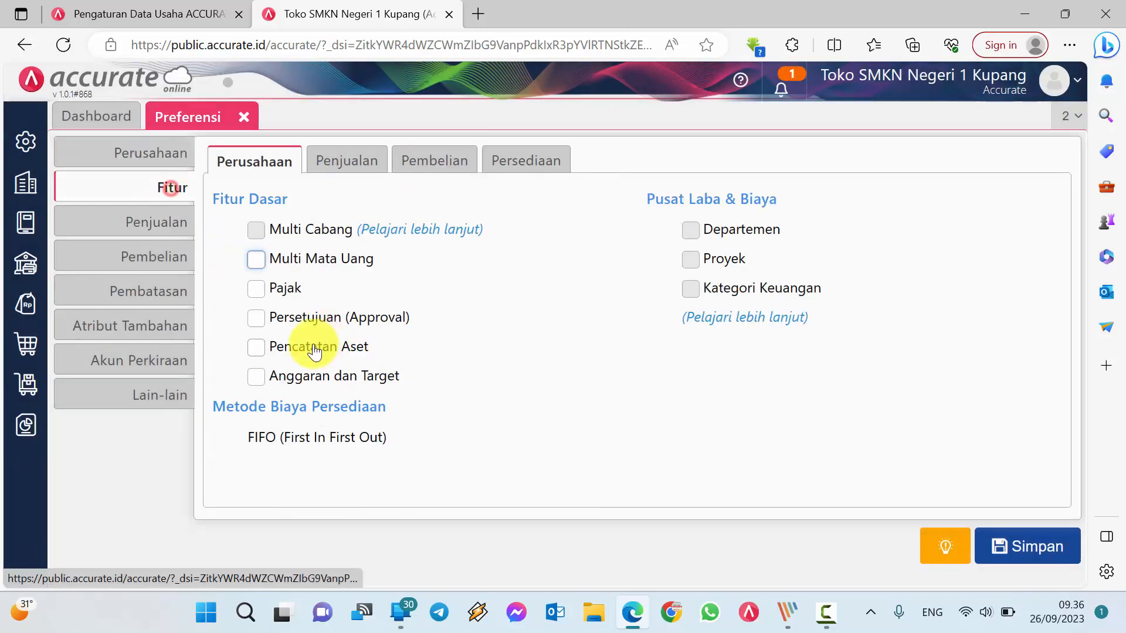
{"action": "left_click", "coordinate": [264, 322]}
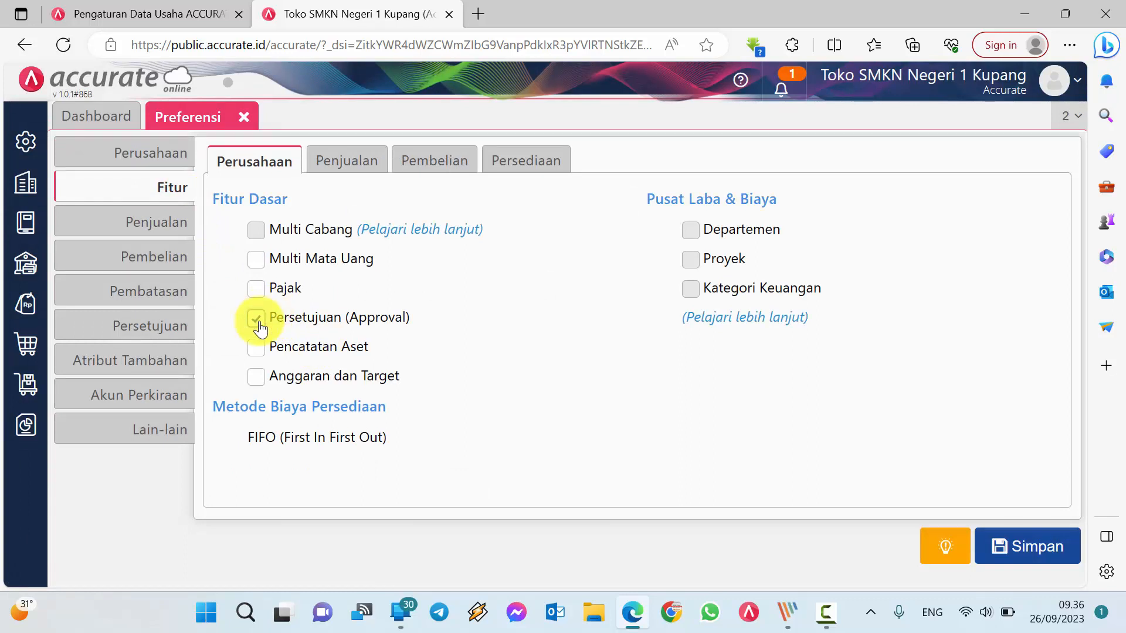
Step: Require approval for Faktur Penjualan under sales and Faktur Pembelian under purchases, and save the preferences
{"action": "left_click", "coordinate": [159, 327]}
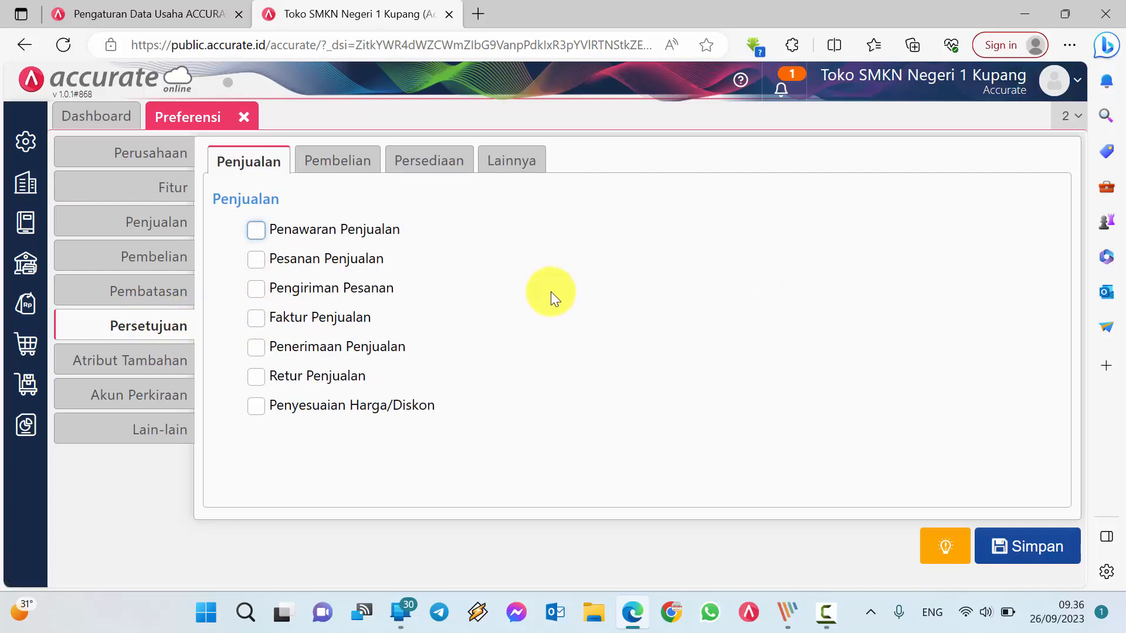
{"action": "left_click", "coordinate": [256, 320]}
{"action": "left_click_drag", "start_coordinate": [363, 317], "coordinate": [273, 317]}
{"action": "left_click", "coordinate": [339, 160]}
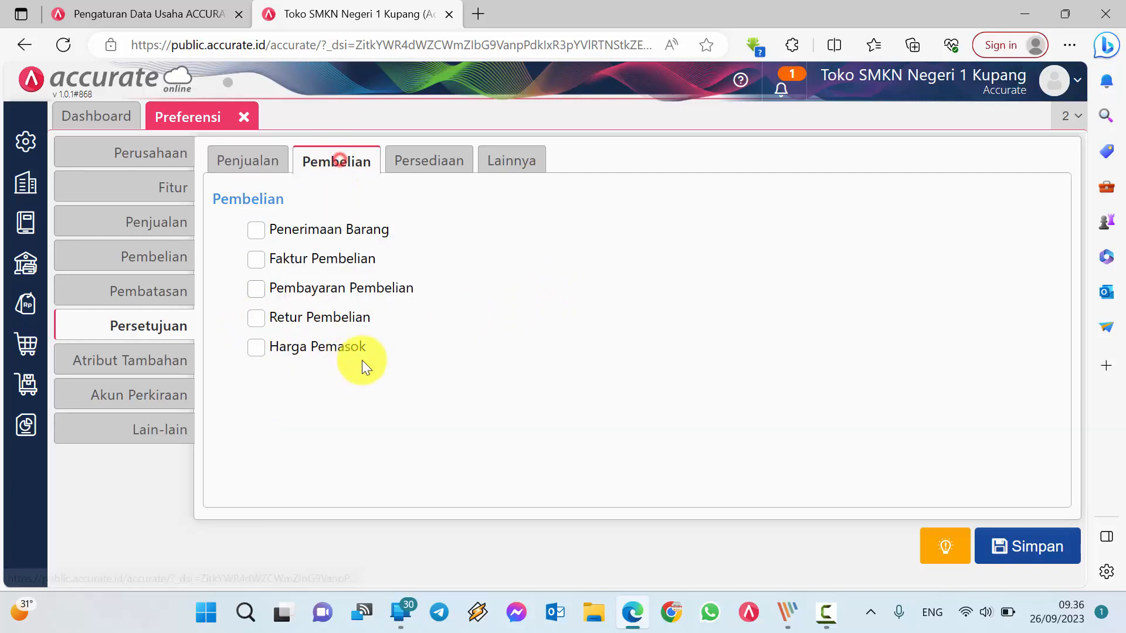
{"action": "left_click", "coordinate": [279, 270]}
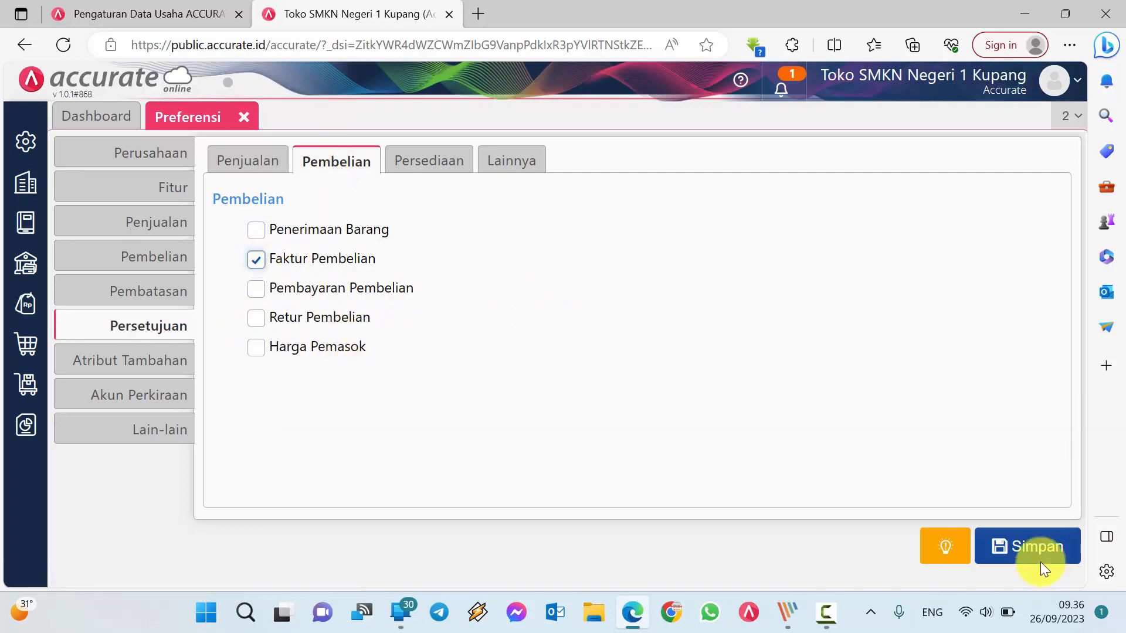
{"action": "left_click", "coordinate": [1047, 545]}
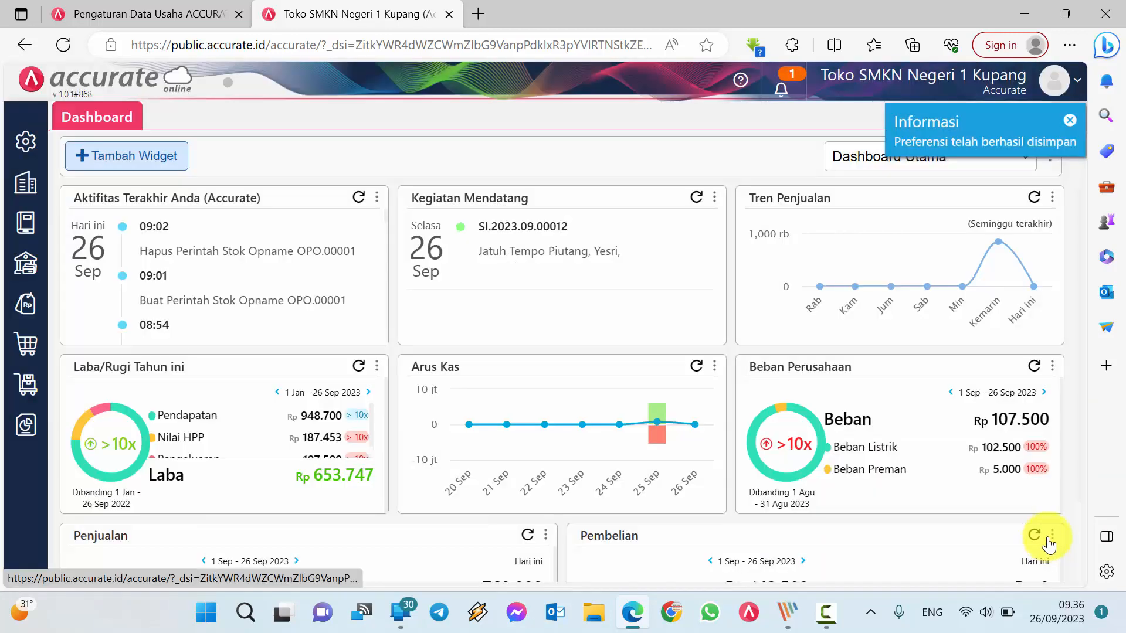
Step: Fill in a new database user with the person's e-mail address and Administrator as the access type
{"action": "left_click", "coordinate": [26, 142]}
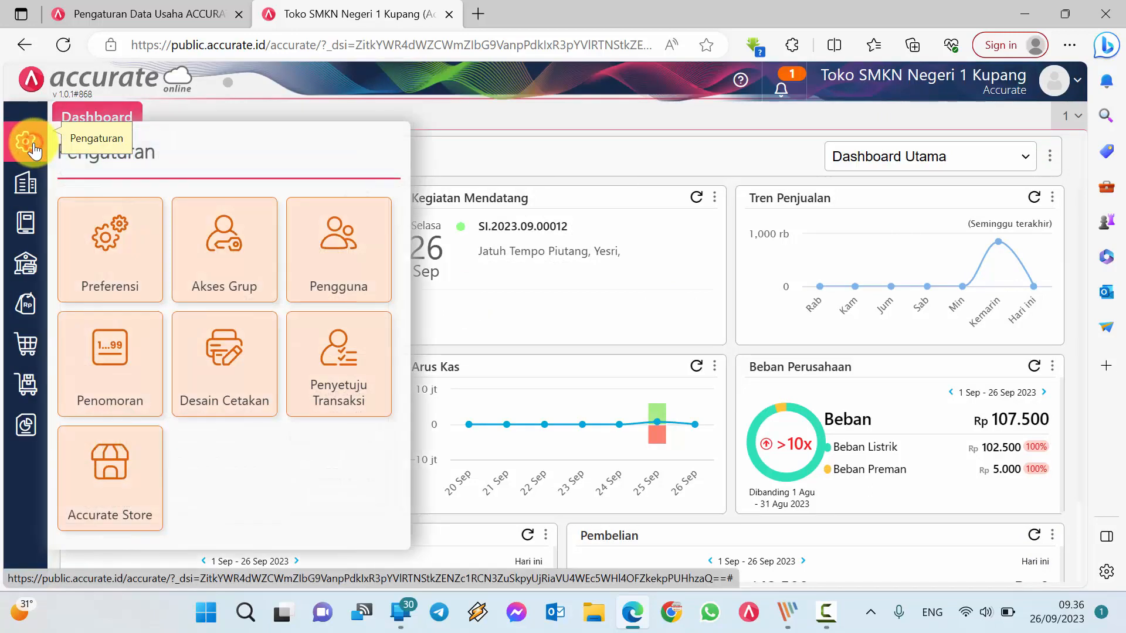
{"action": "left_click", "coordinate": [322, 273]}
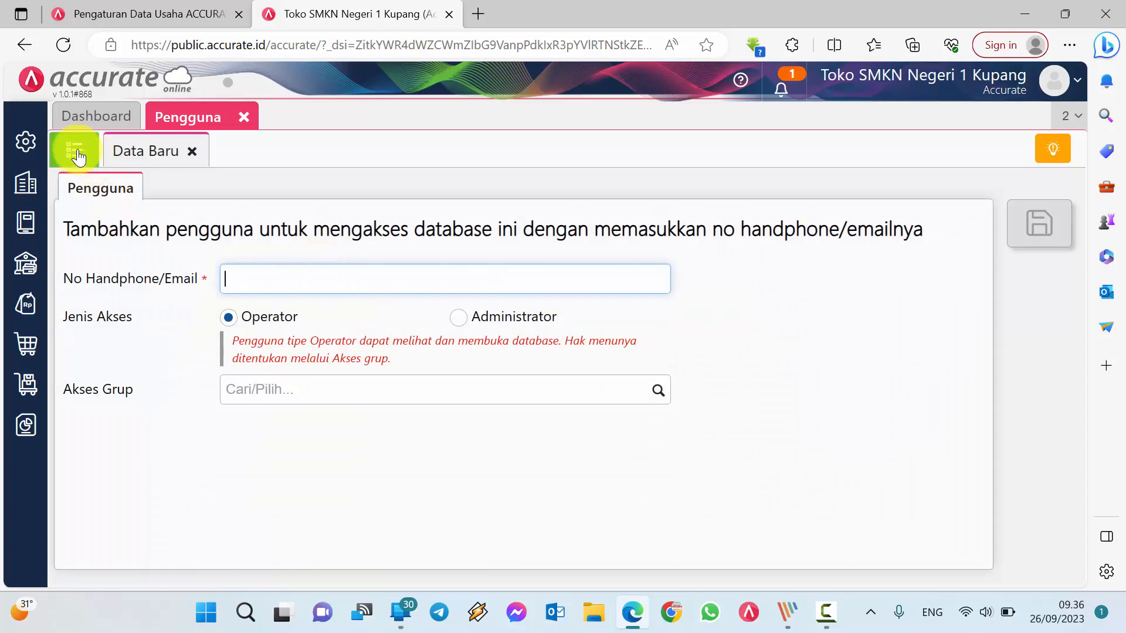
{"action": "left_click", "coordinate": [76, 153]}
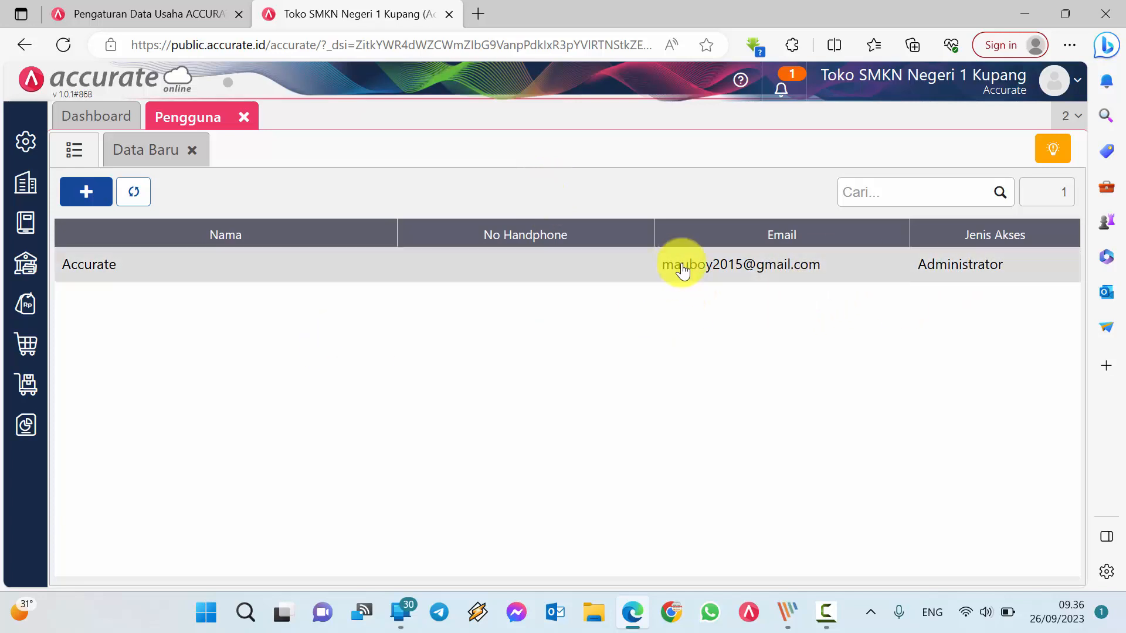
{"action": "left_click", "coordinate": [147, 151]}
{"action": "left_click", "coordinate": [491, 319]}
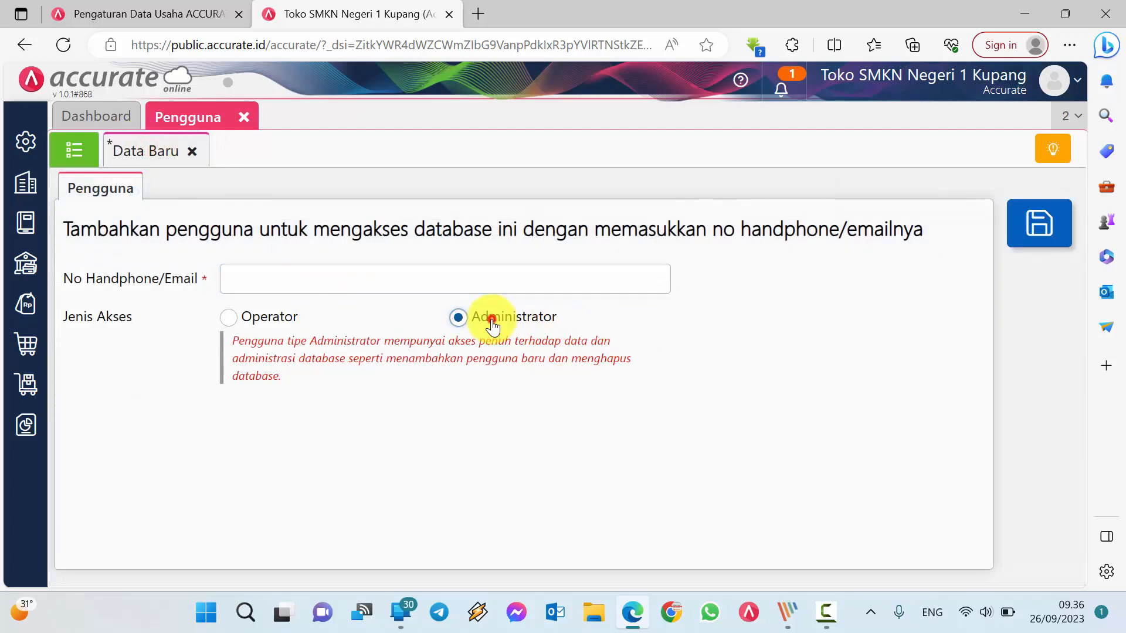
{"action": "left_click", "coordinate": [241, 317]}
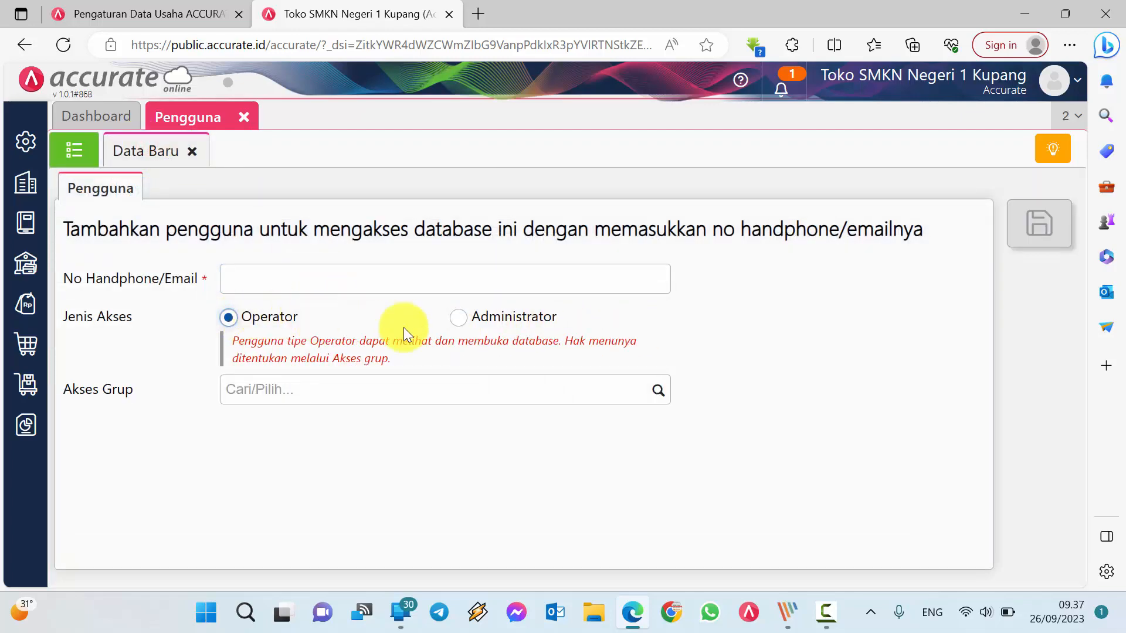
{"action": "left_click", "coordinate": [459, 318]}
{"action": "left_click", "coordinate": [449, 287]}
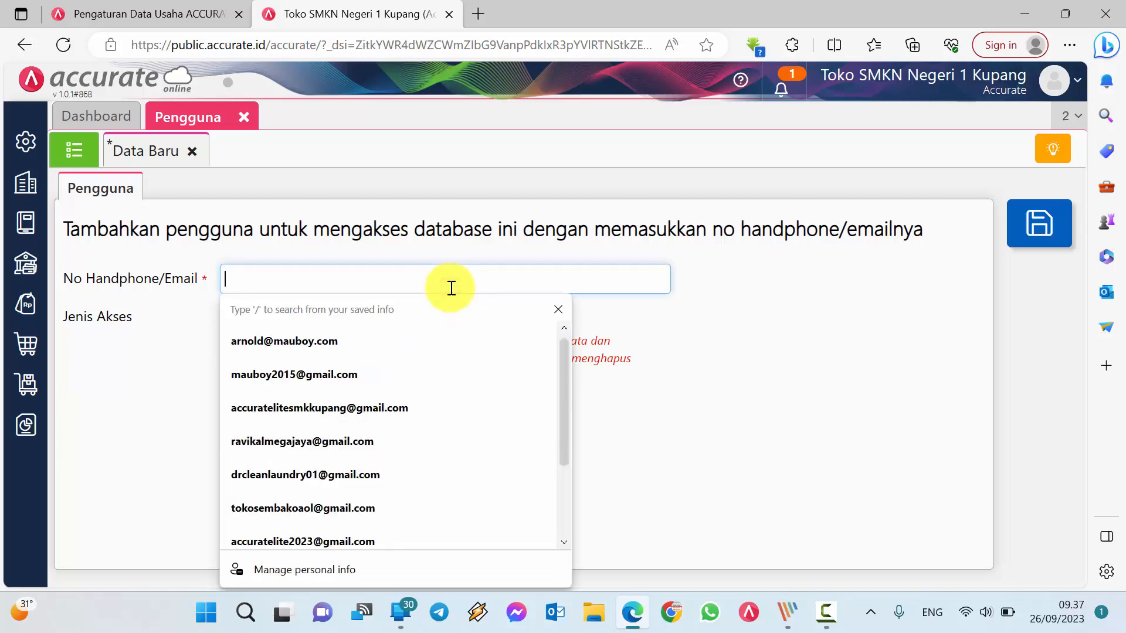
{"action": "left_click", "coordinate": [388, 343]}
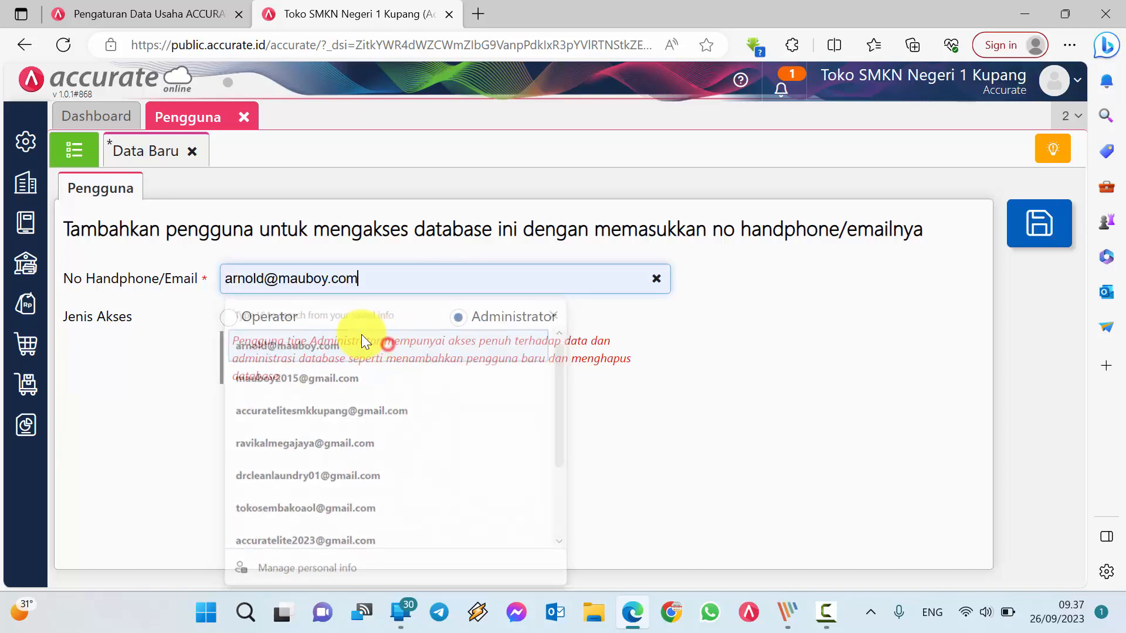
Step: Save the new administrator user, check the user list and close the Pengguna page
{"action": "left_click", "coordinate": [381, 279]}
{"action": "left_click", "coordinate": [88, 155]}
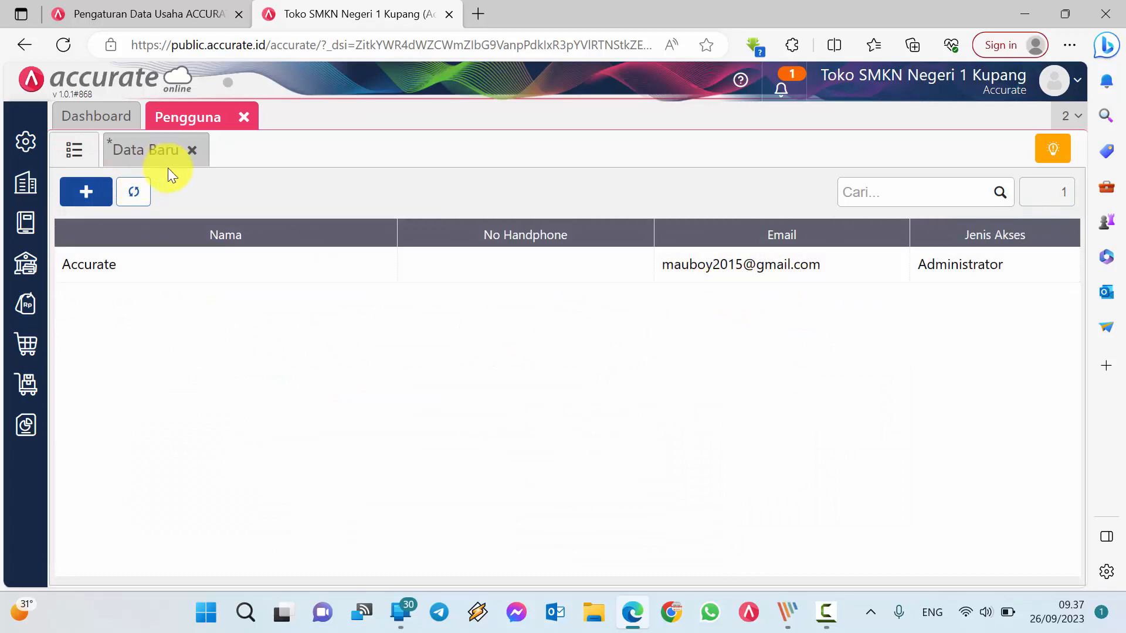
{"action": "left_click", "coordinate": [166, 151]}
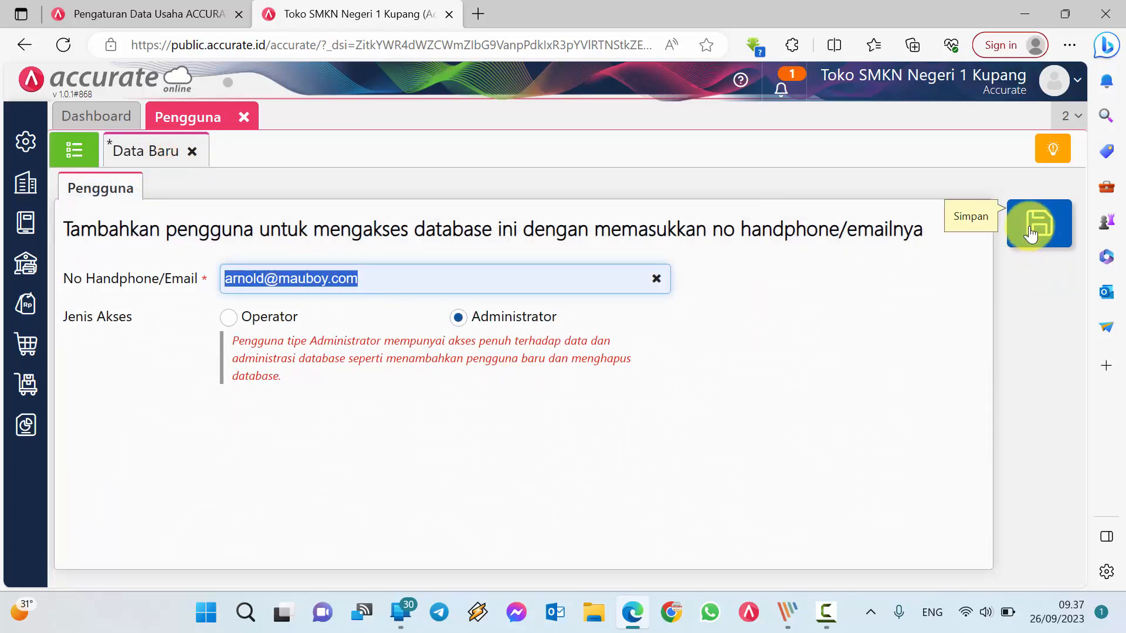
{"action": "left_click", "coordinate": [1032, 226]}
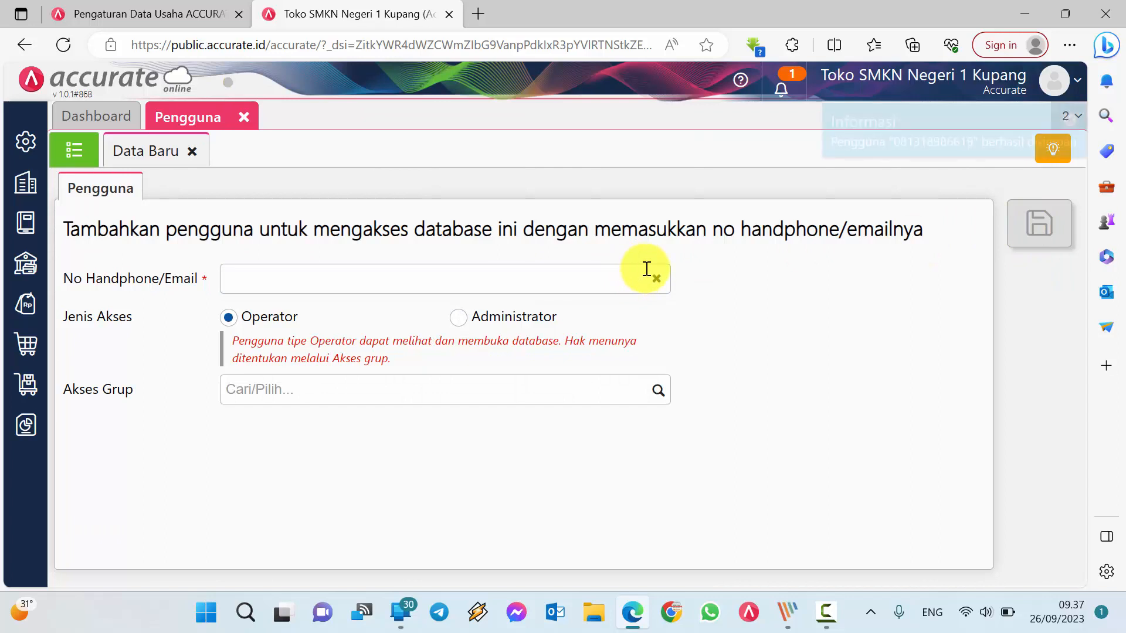
{"action": "left_click", "coordinate": [74, 150]}
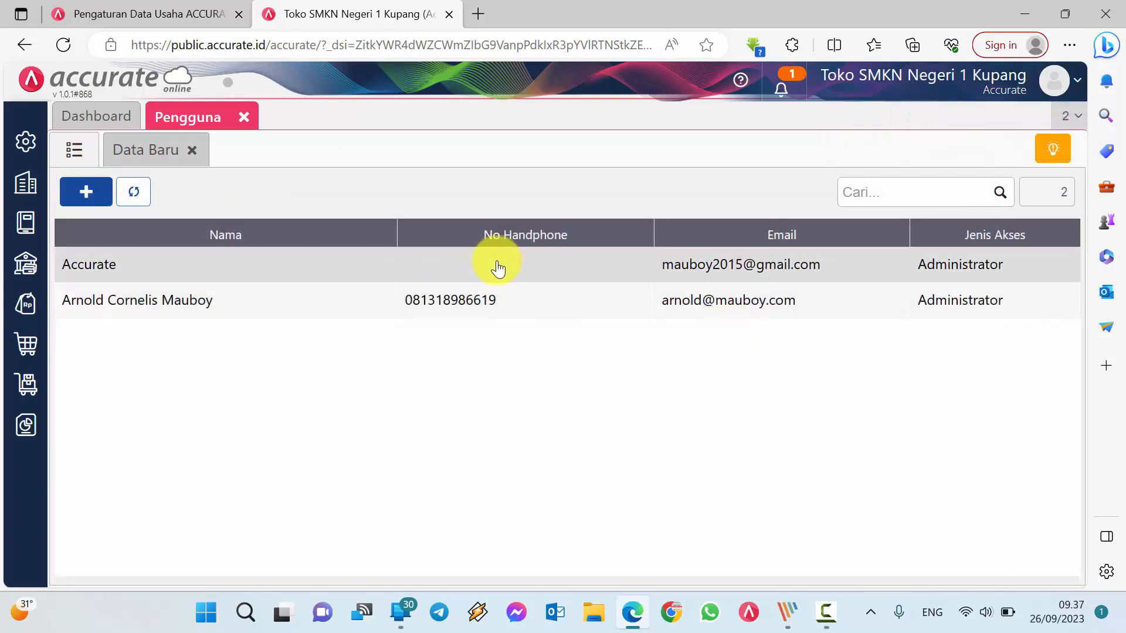
{"action": "left_click", "coordinate": [247, 119]}
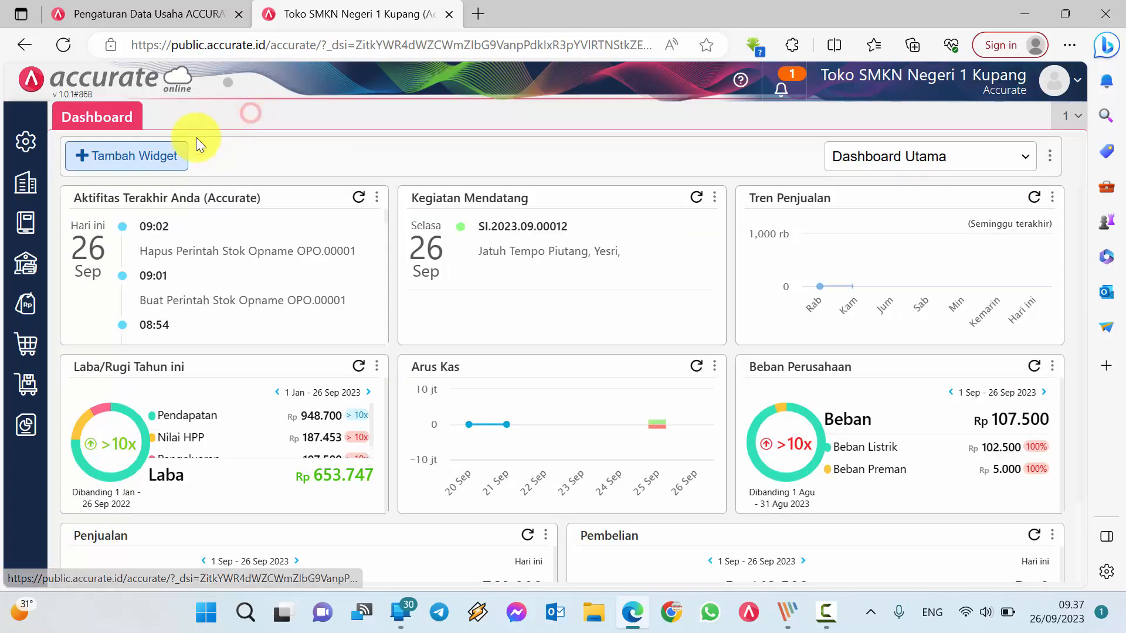
Step: Review the Persetujuan (Approval) feature in the preferences and the transaction types requiring approval for sales and purchases
{"action": "left_click", "coordinate": [39, 145]}
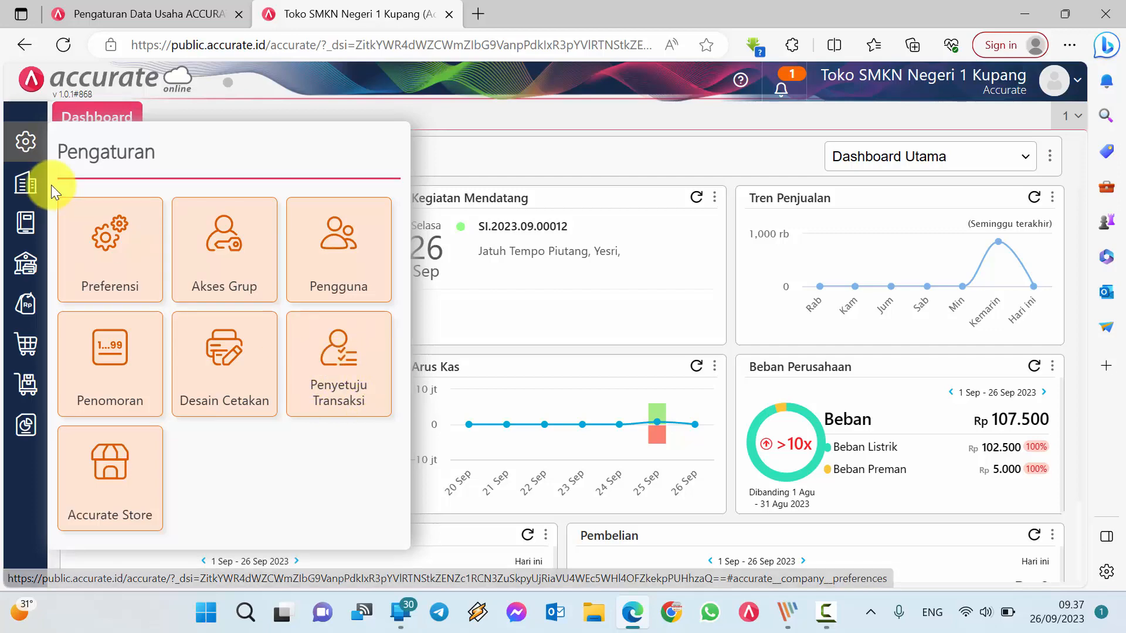
{"action": "left_click", "coordinate": [115, 238]}
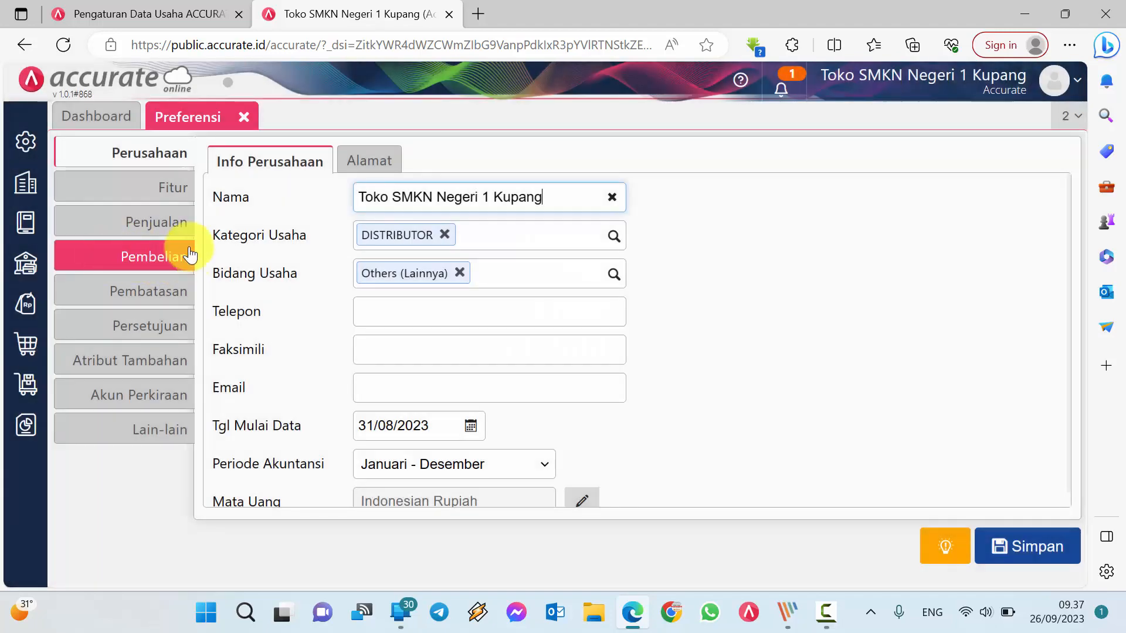
{"action": "left_click", "coordinate": [175, 189]}
{"action": "left_click_drag", "start_coordinate": [421, 319], "coordinate": [295, 321]}
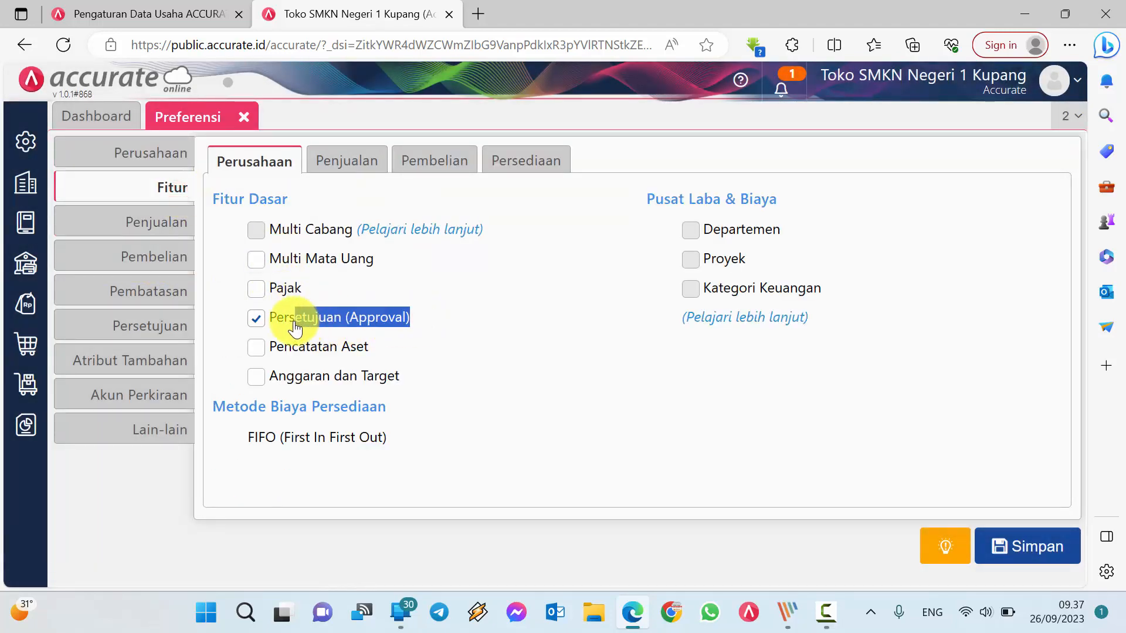
{"action": "left_click", "coordinate": [163, 340]}
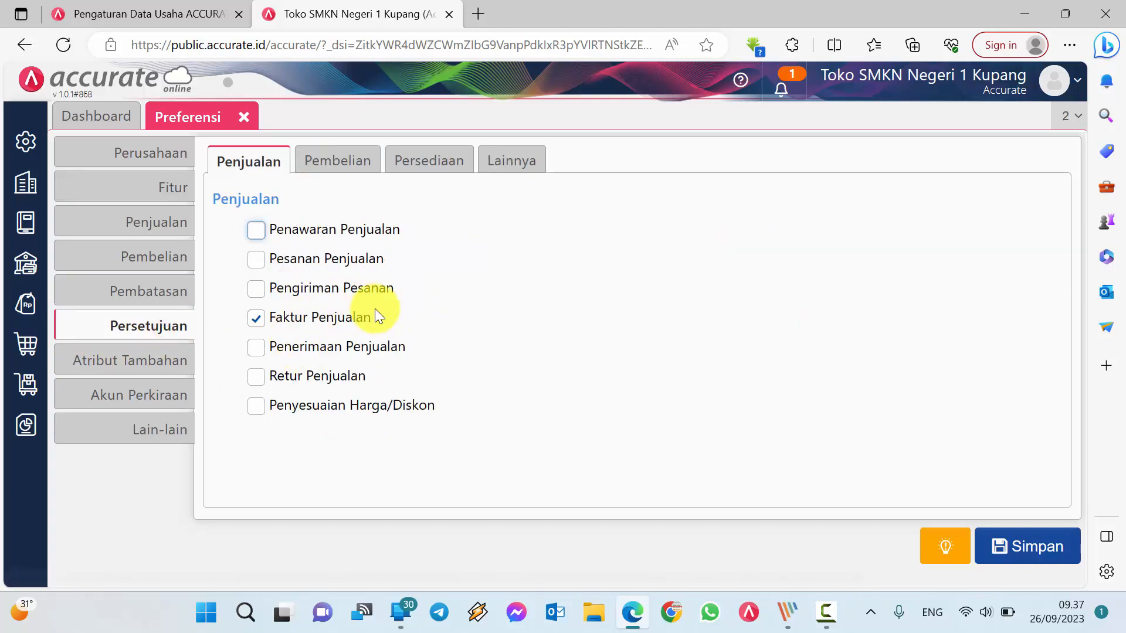
{"action": "left_click_drag", "start_coordinate": [375, 310], "coordinate": [269, 321]}
{"action": "left_click", "coordinate": [322, 160]}
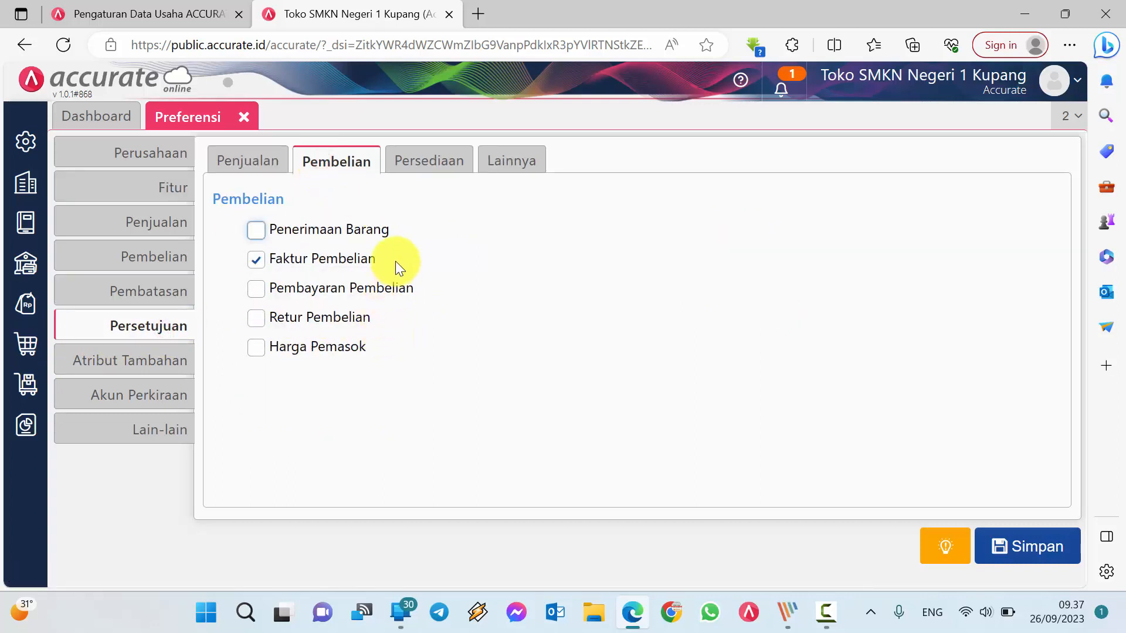
{"action": "left_click_drag", "start_coordinate": [395, 262], "coordinate": [271, 264]}
{"action": "left_click", "coordinate": [273, 158]}
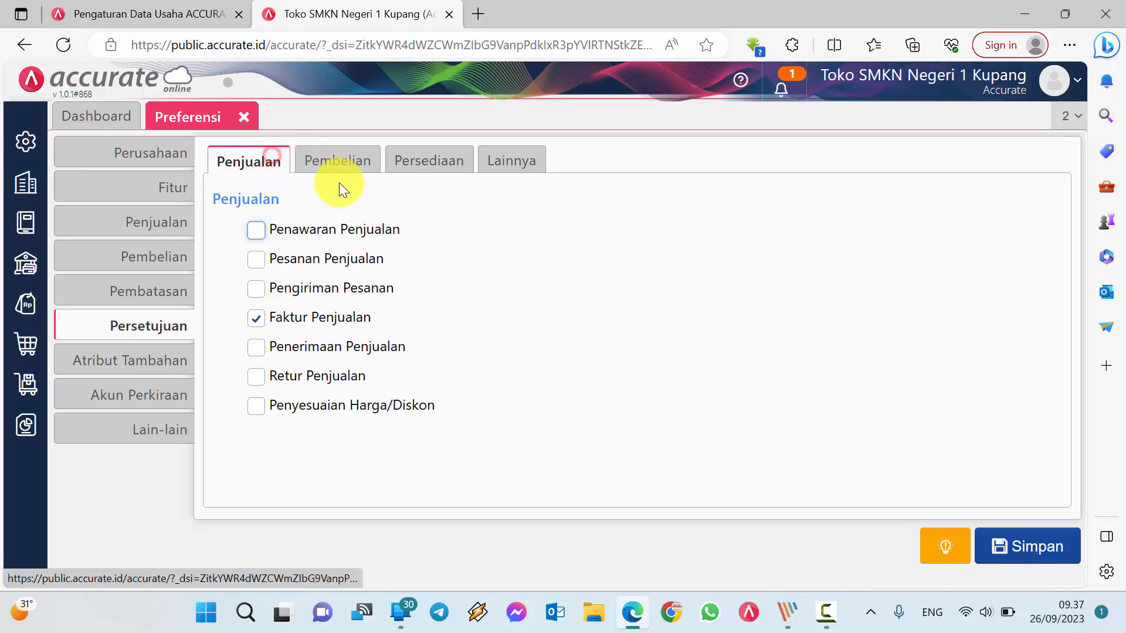
Step: Start a new Penyetuju Transaksi rule for Faktur Pembelian and set the second listed user as Disetujui Oleh
{"action": "left_click", "coordinate": [26, 141]}
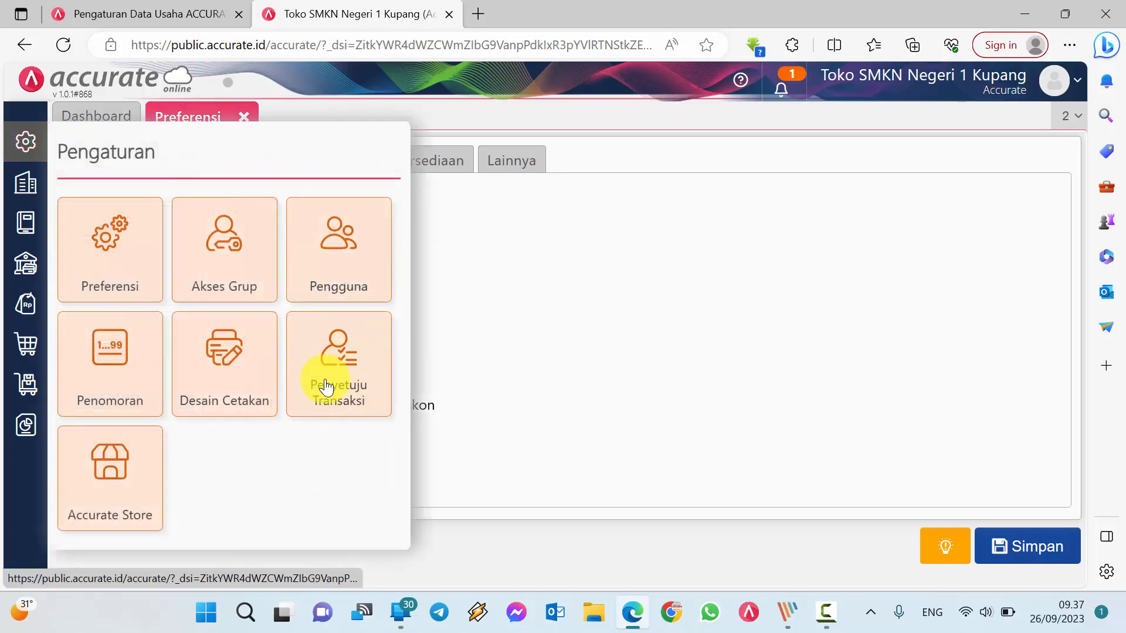
{"action": "left_click", "coordinate": [346, 388]}
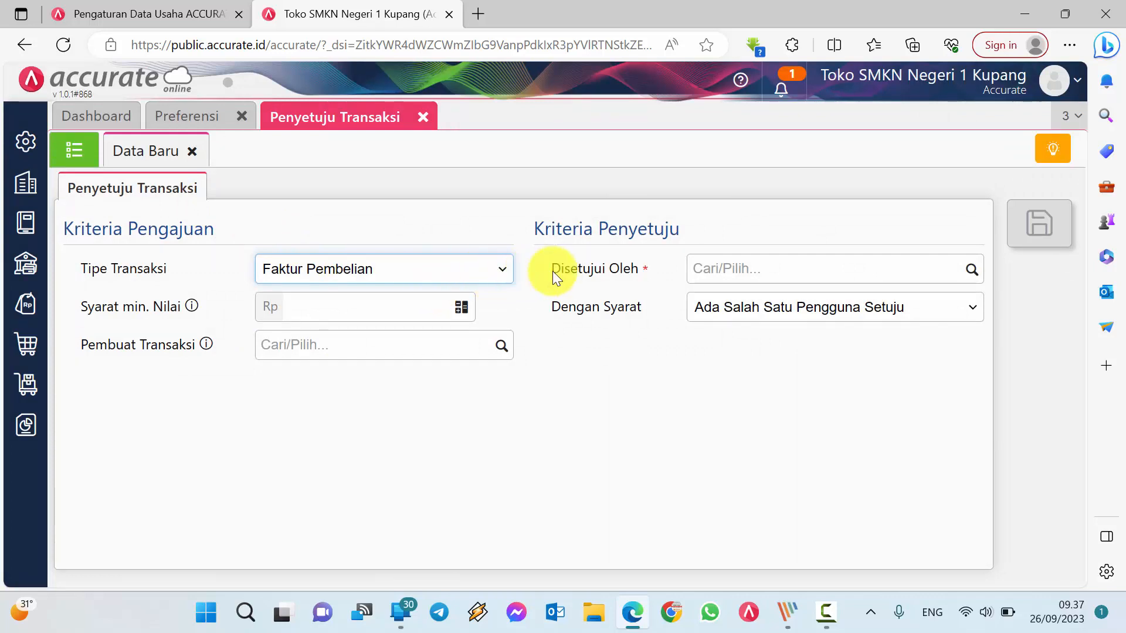
{"action": "left_click", "coordinate": [970, 271]}
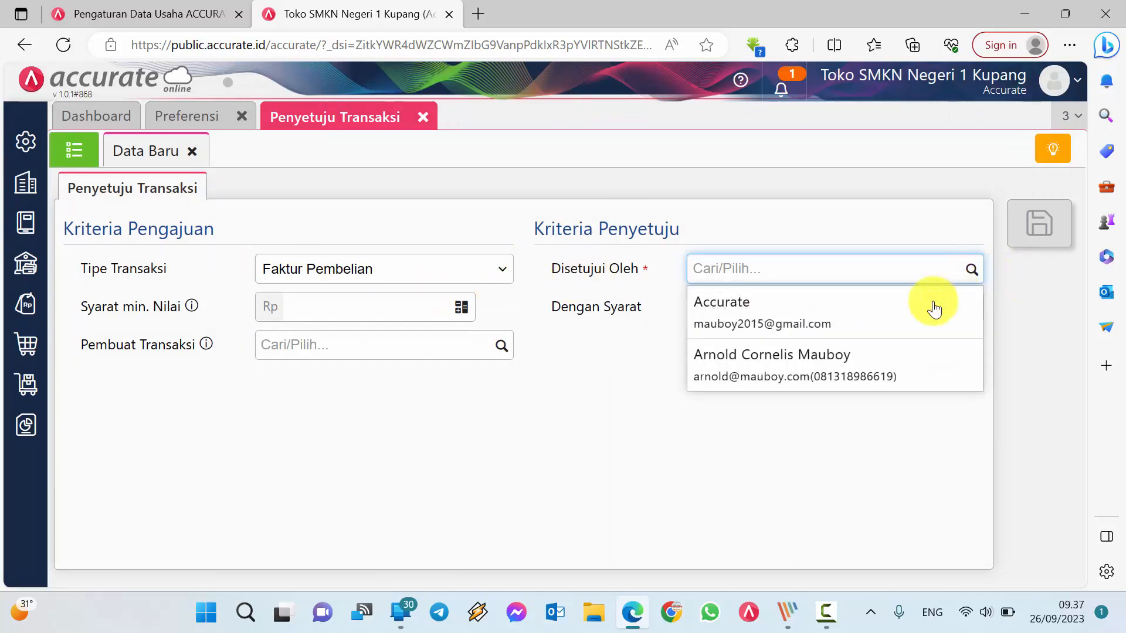
{"action": "left_click", "coordinate": [868, 375]}
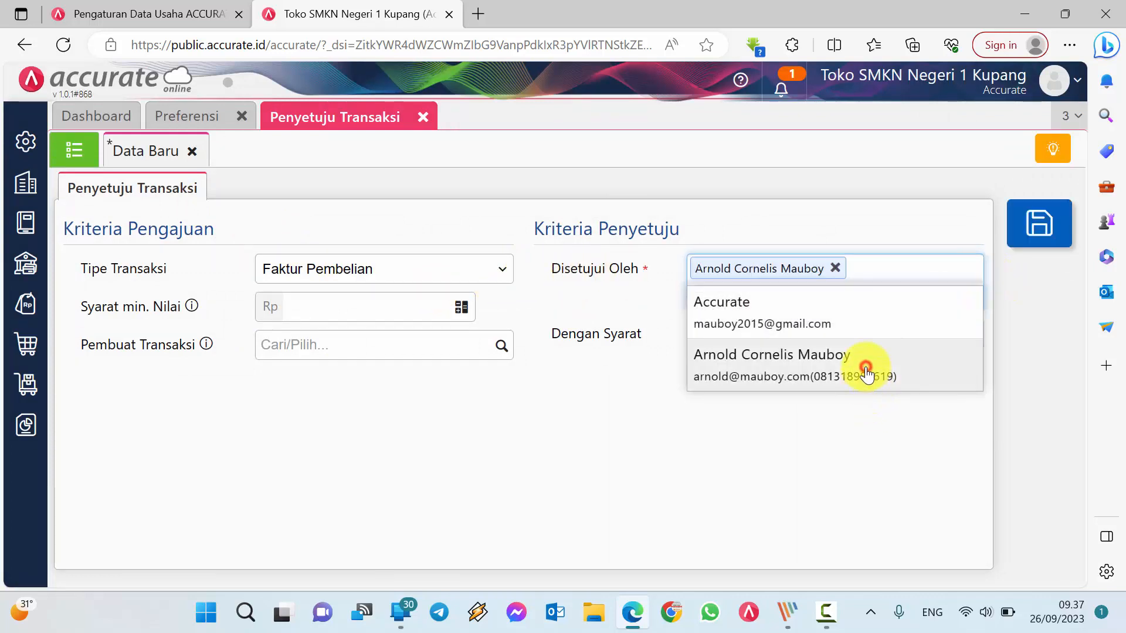
{"action": "left_click", "coordinate": [836, 267]}
{"action": "left_click", "coordinate": [972, 270]}
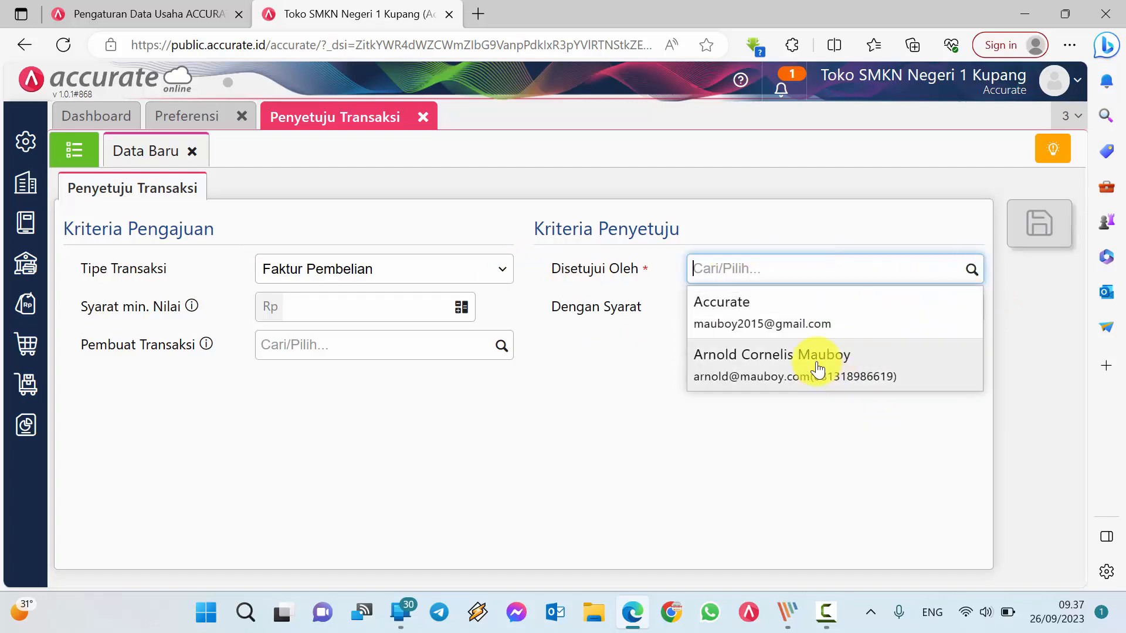
{"action": "left_click", "coordinate": [813, 370]}
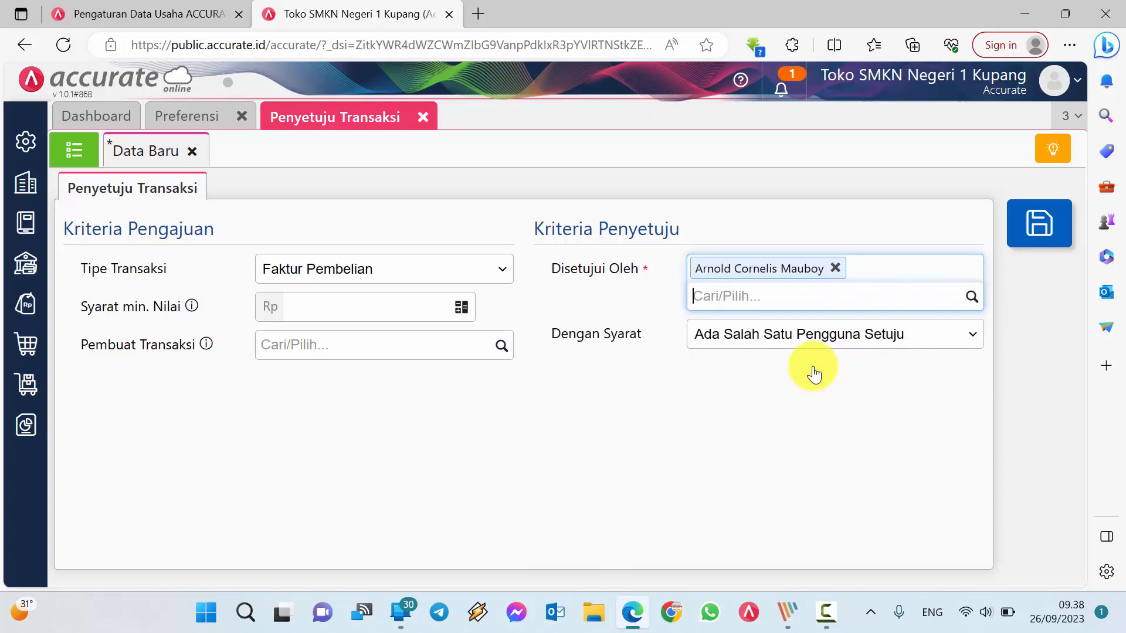
Step: Save the Faktur Pembelian approver rule with the condition Ada Salah Satu Pengguna Setuju, leaving minimum value and transaction creator blank
{"action": "left_click_drag", "start_coordinate": [179, 307], "coordinate": [79, 307]}
{"action": "left_click_drag", "start_coordinate": [180, 347], "coordinate": [108, 346]}
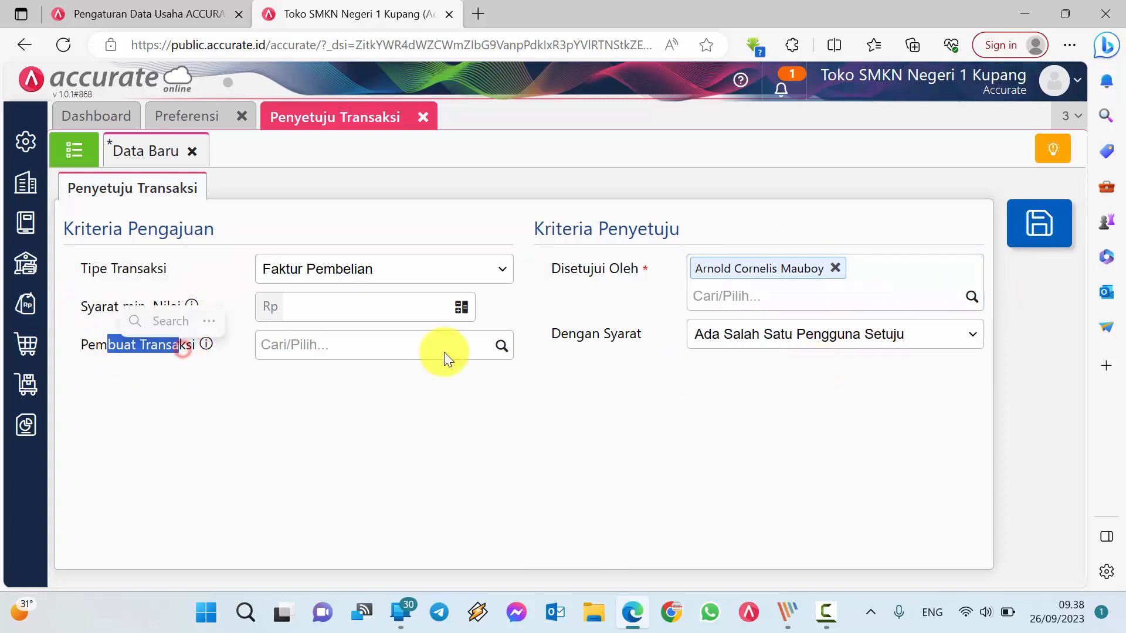
{"action": "left_click", "coordinate": [819, 335]}
{"action": "left_click", "coordinate": [819, 340]}
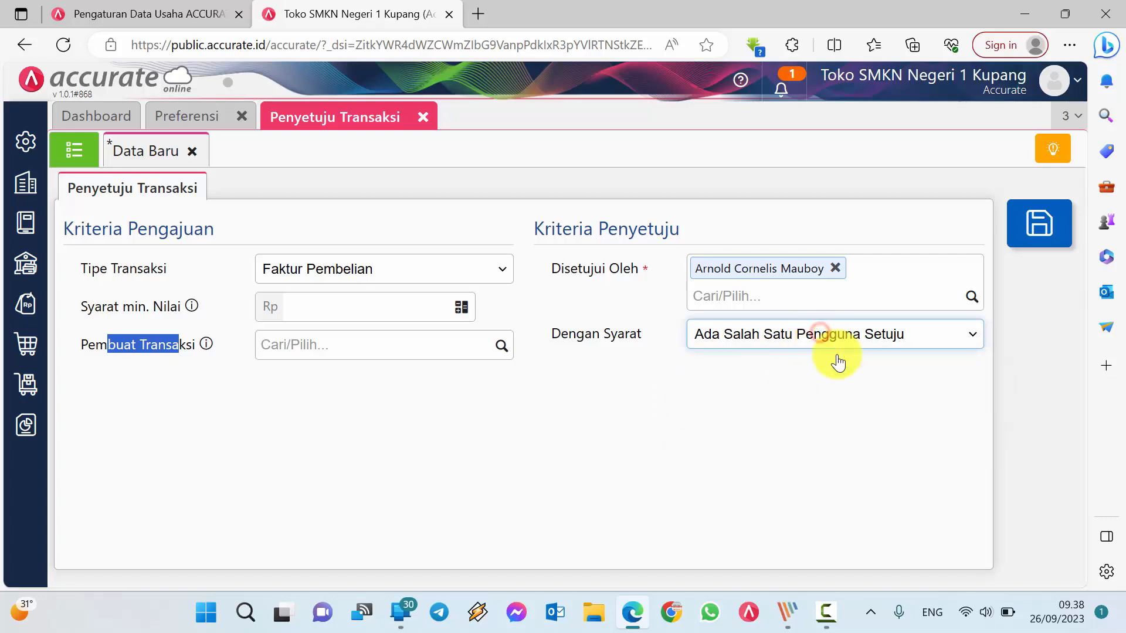
{"action": "left_click", "coordinate": [378, 414]}
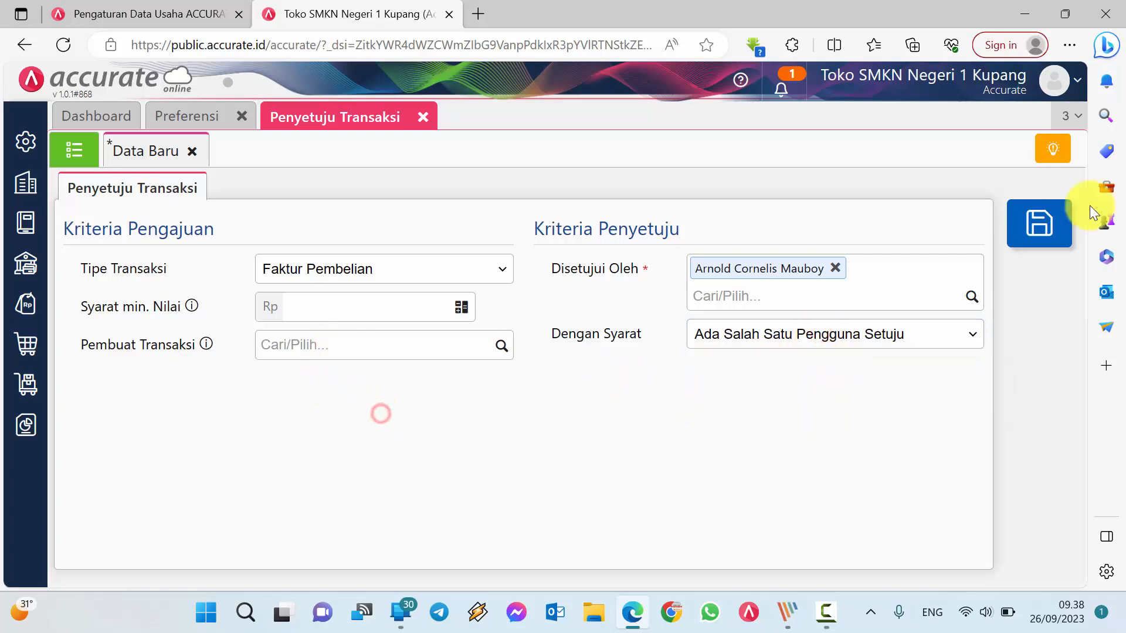
{"action": "left_click", "coordinate": [1038, 223]}
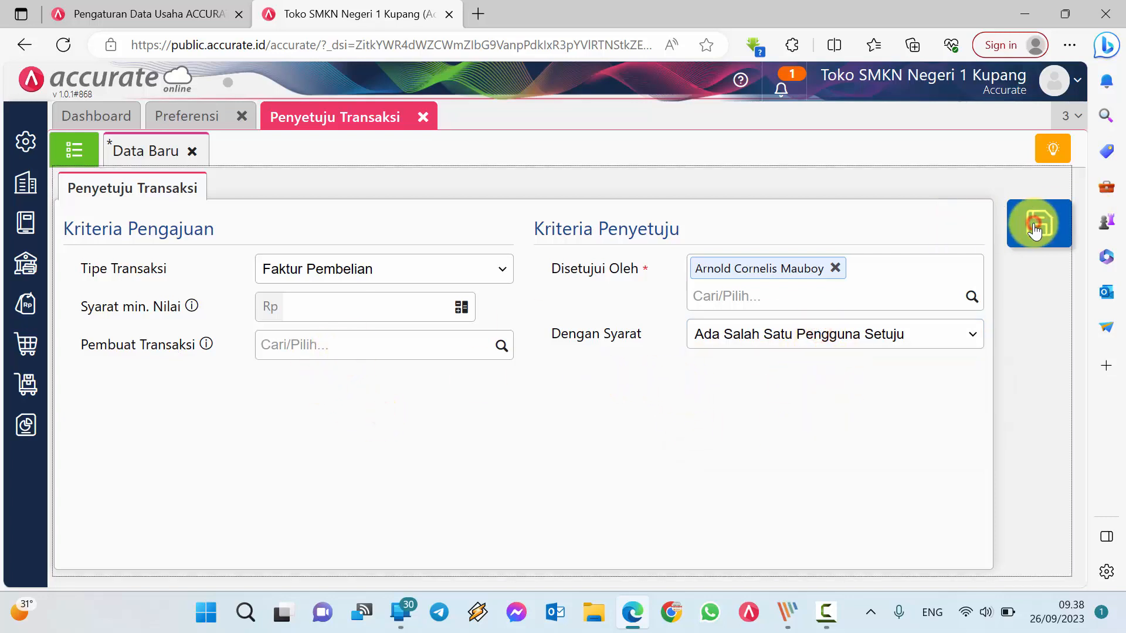
Step: Save an approver rule for Faktur Penjualan with the second listed user as approver, and close the Penyetuju Transaksi and Preferensi pages
{"action": "left_click", "coordinate": [352, 276]}
{"action": "left_click", "coordinate": [351, 308]}
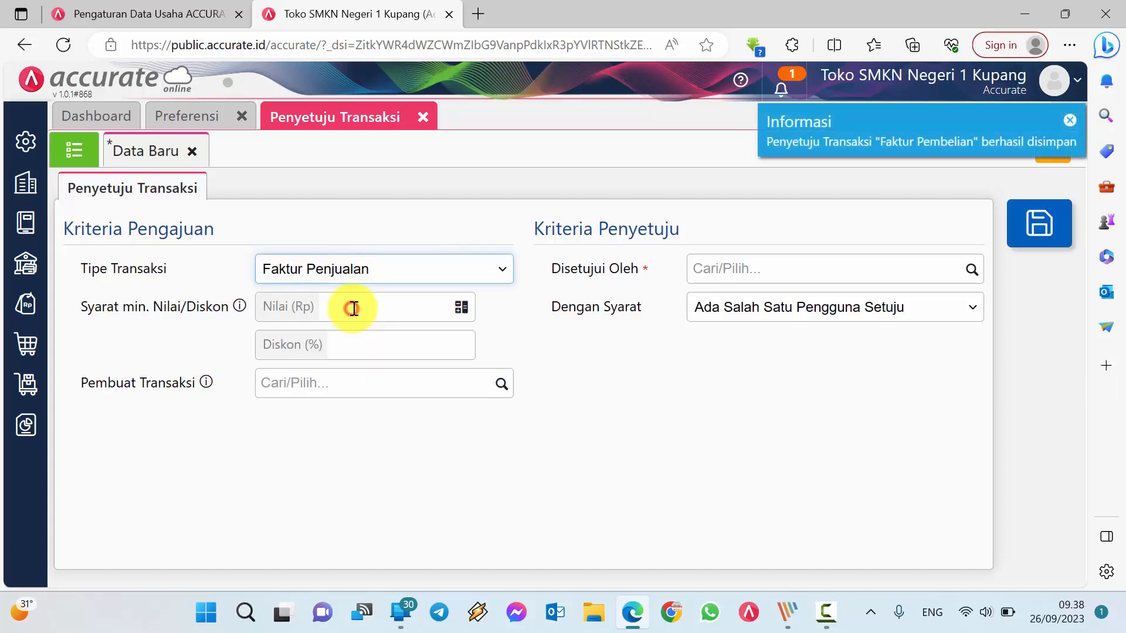
{"action": "left_click", "coordinate": [970, 270]}
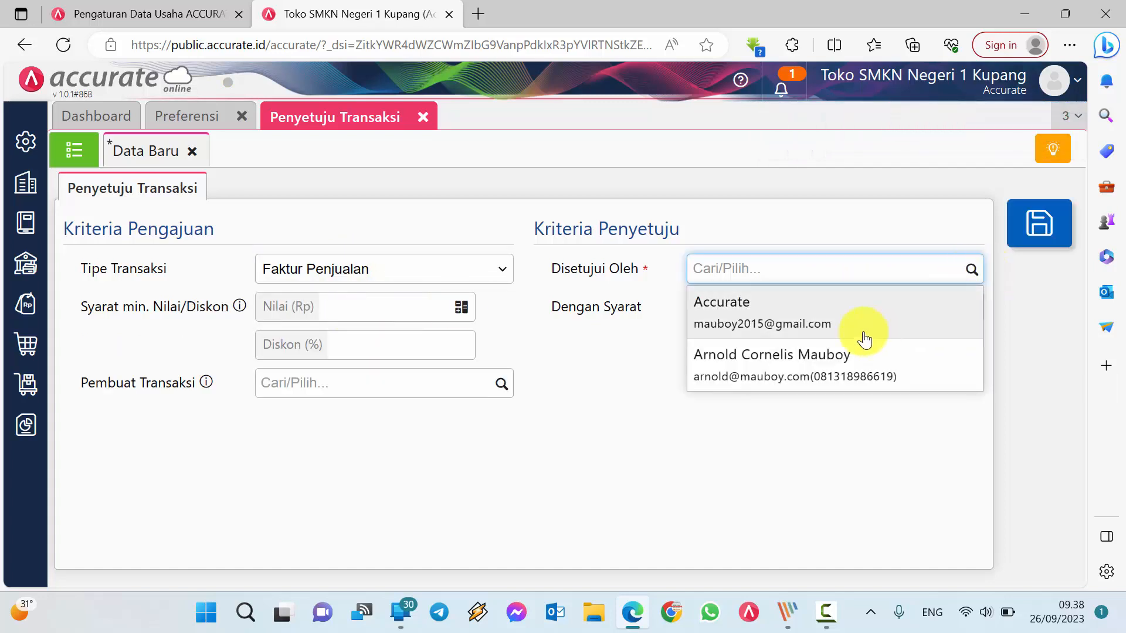
{"action": "left_click", "coordinate": [799, 363]}
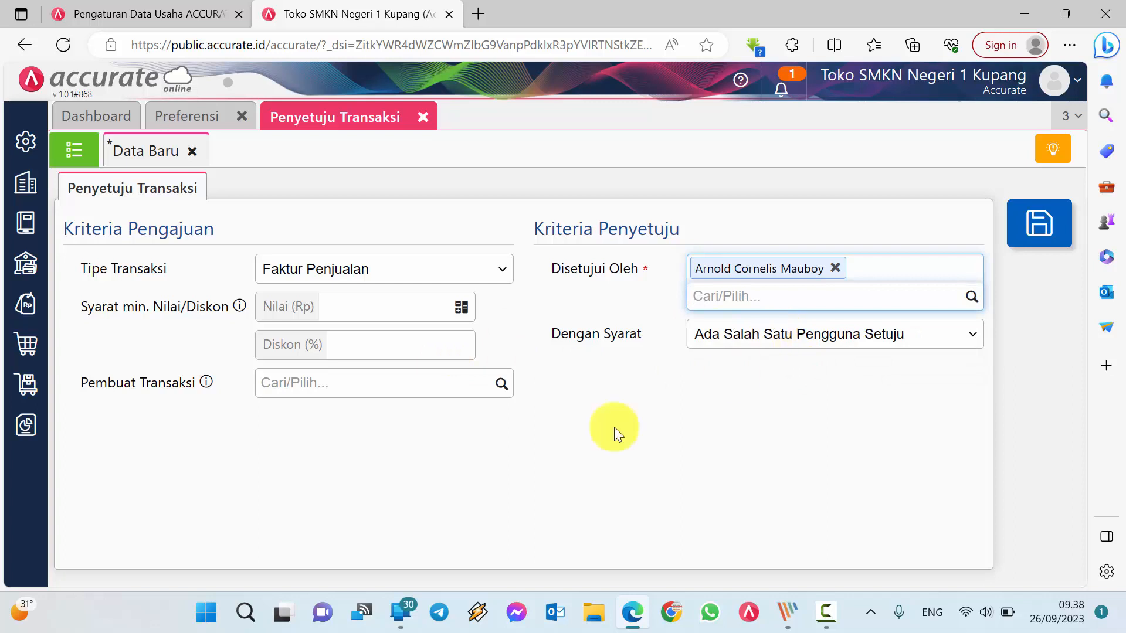
{"action": "left_click", "coordinate": [1039, 223]}
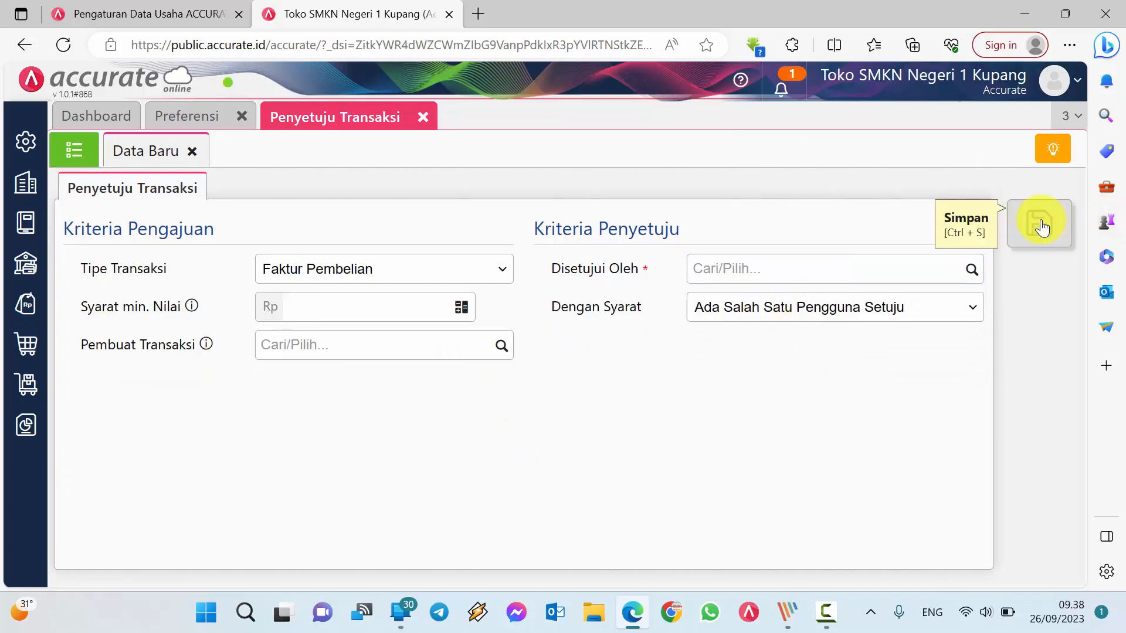
{"action": "left_click", "coordinate": [424, 118]}
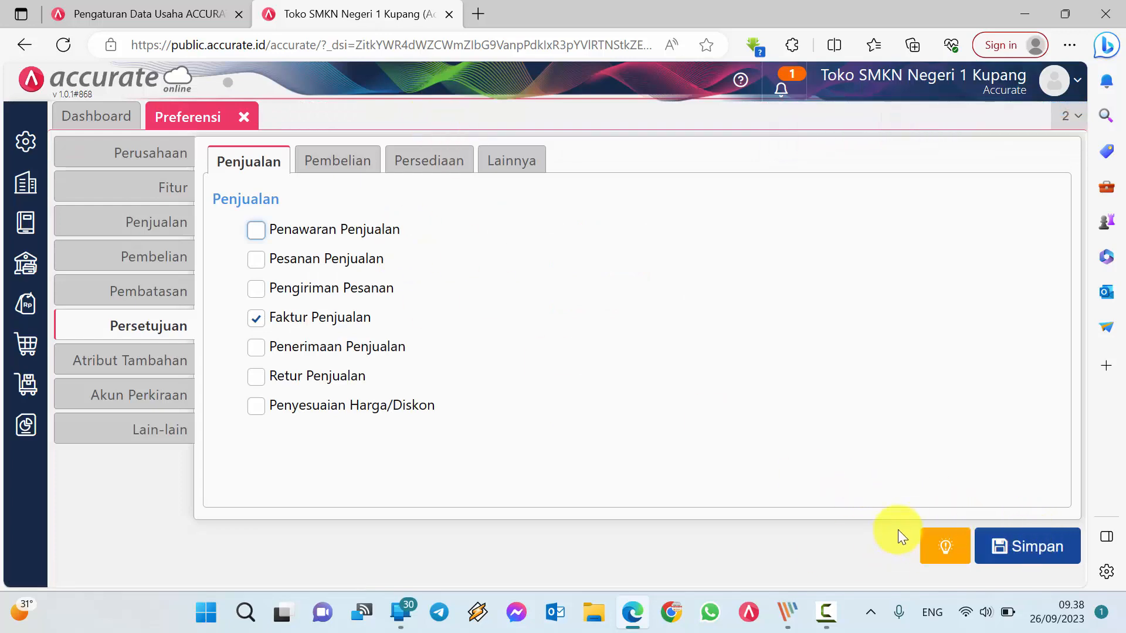
{"action": "left_click", "coordinate": [246, 117]}
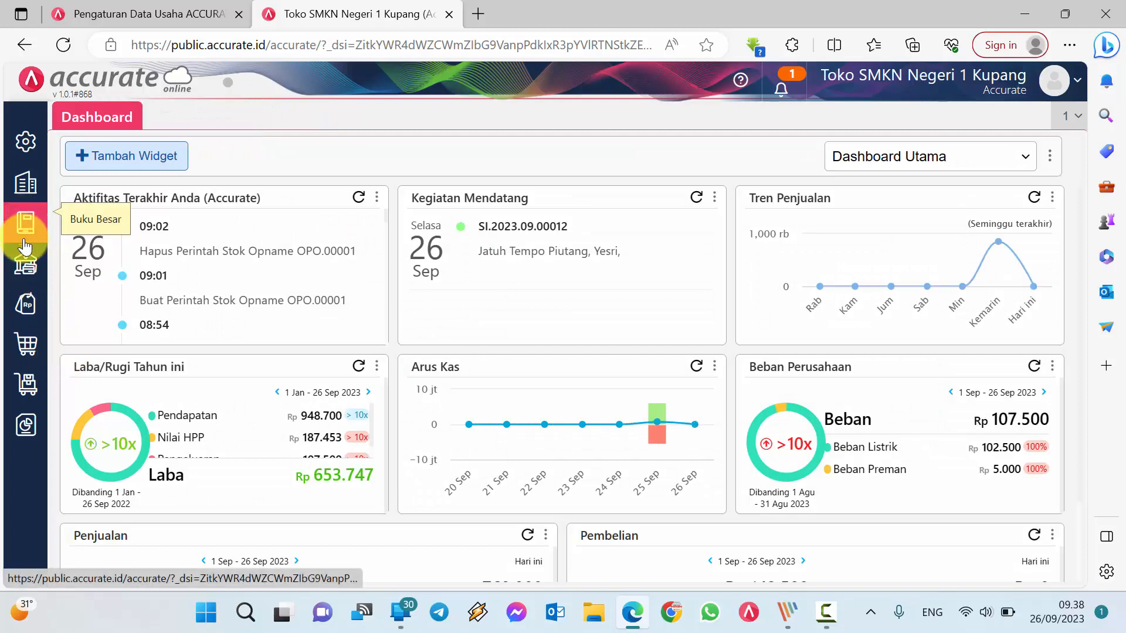
Step: Start a new Faktur Penjualan from the sales module for the last customer in the list
{"action": "left_click", "coordinate": [24, 305]}
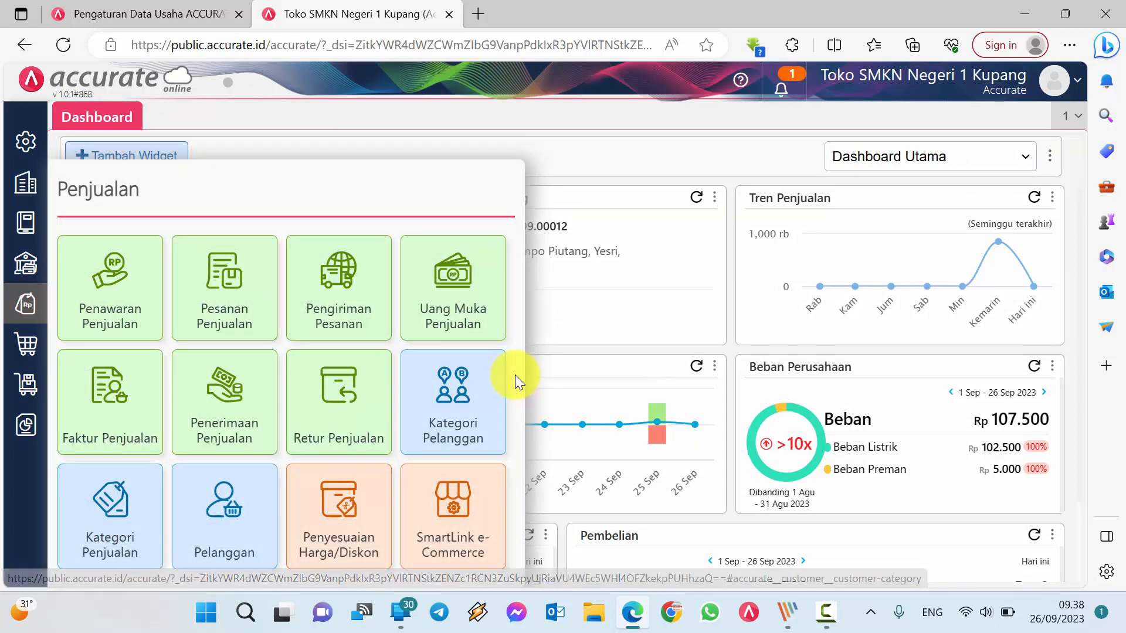
{"action": "left_click", "coordinate": [103, 386]}
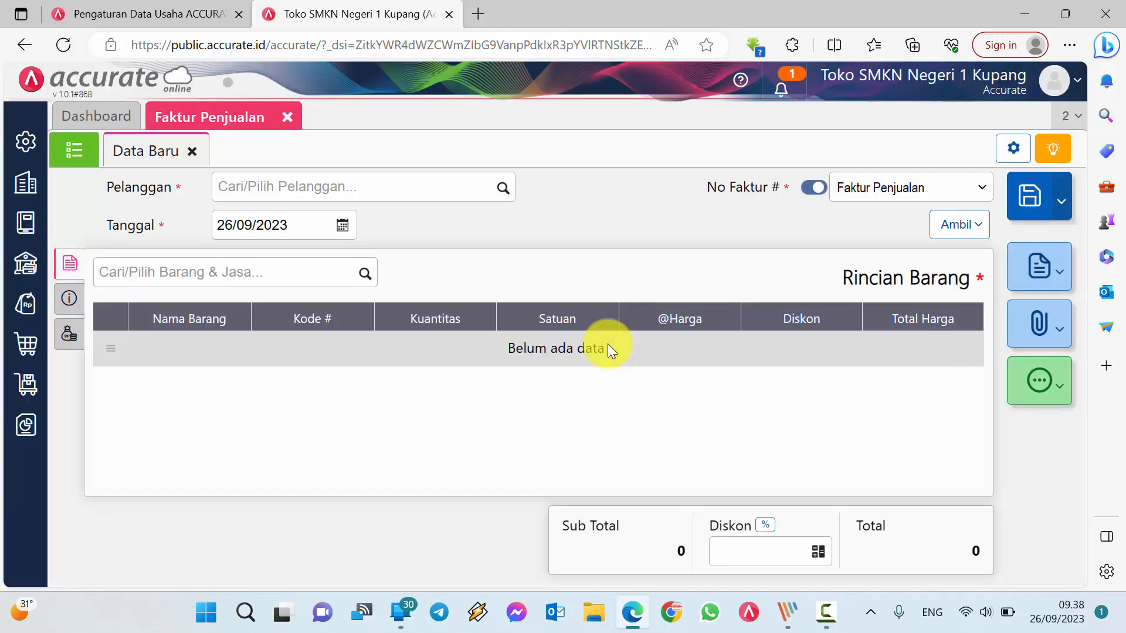
{"action": "left_click", "coordinate": [504, 190]}
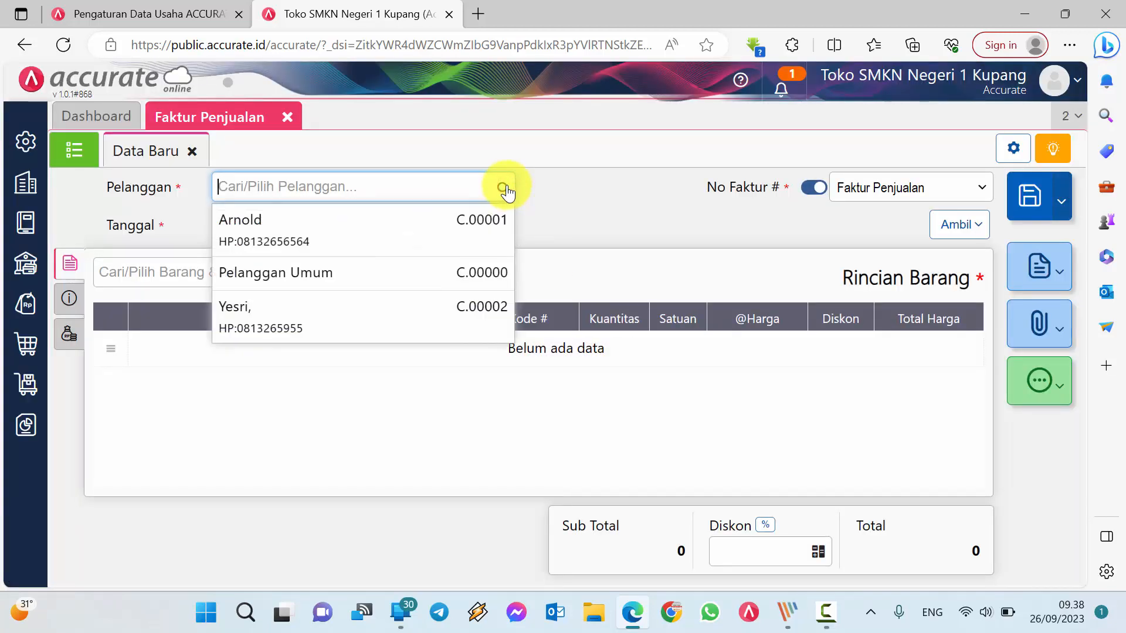
{"action": "left_click", "coordinate": [339, 321]}
Step: Add 10 PCS of Nestle dancow fortigro vanilla 26 to the sales invoice
{"action": "left_click", "coordinate": [367, 272]}
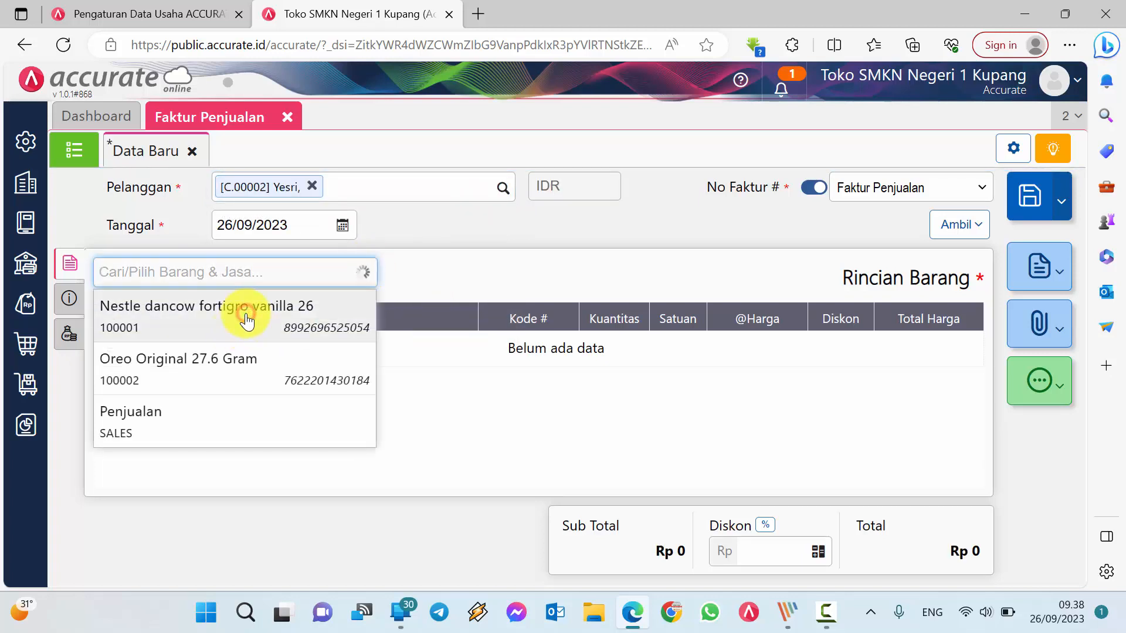
{"action": "left_click", "coordinate": [246, 320]}
{"action": "left_click", "coordinate": [631, 256]}
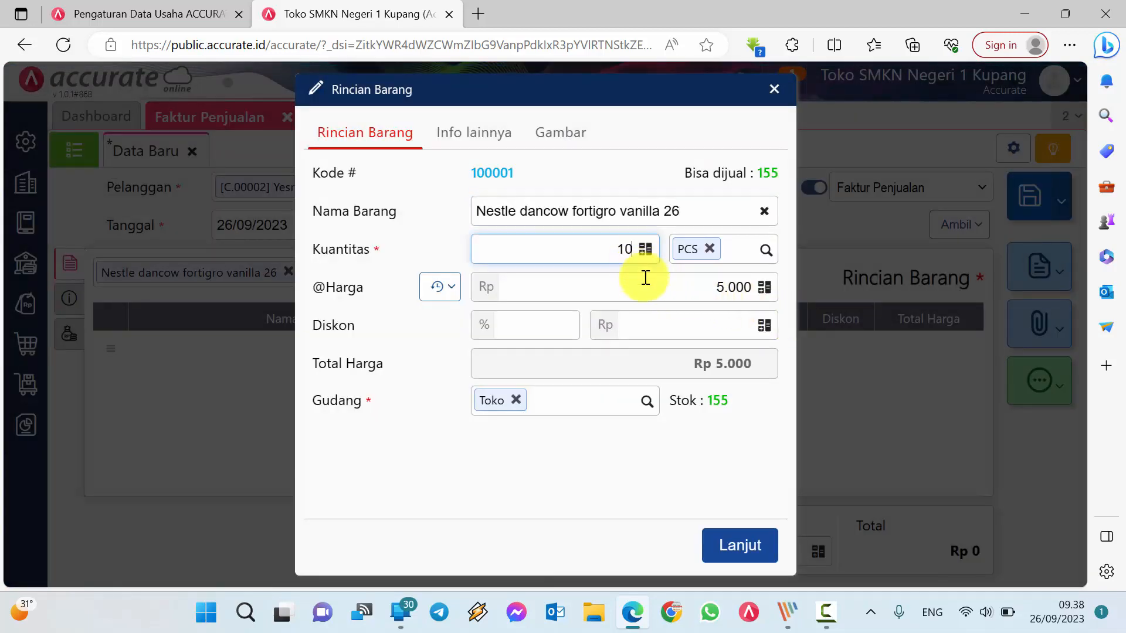
{"action": "left_click", "coordinate": [747, 547]}
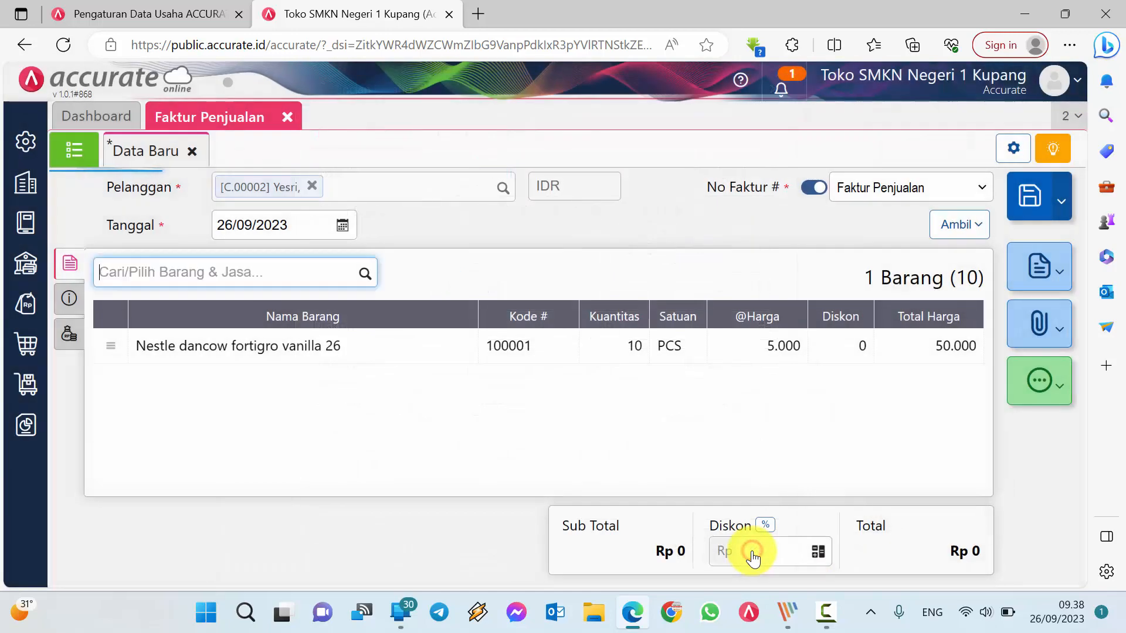
Step: Submit the sales invoice for approval without a message to the approver, and check it in the invoice list
{"action": "left_click", "coordinate": [1061, 202]}
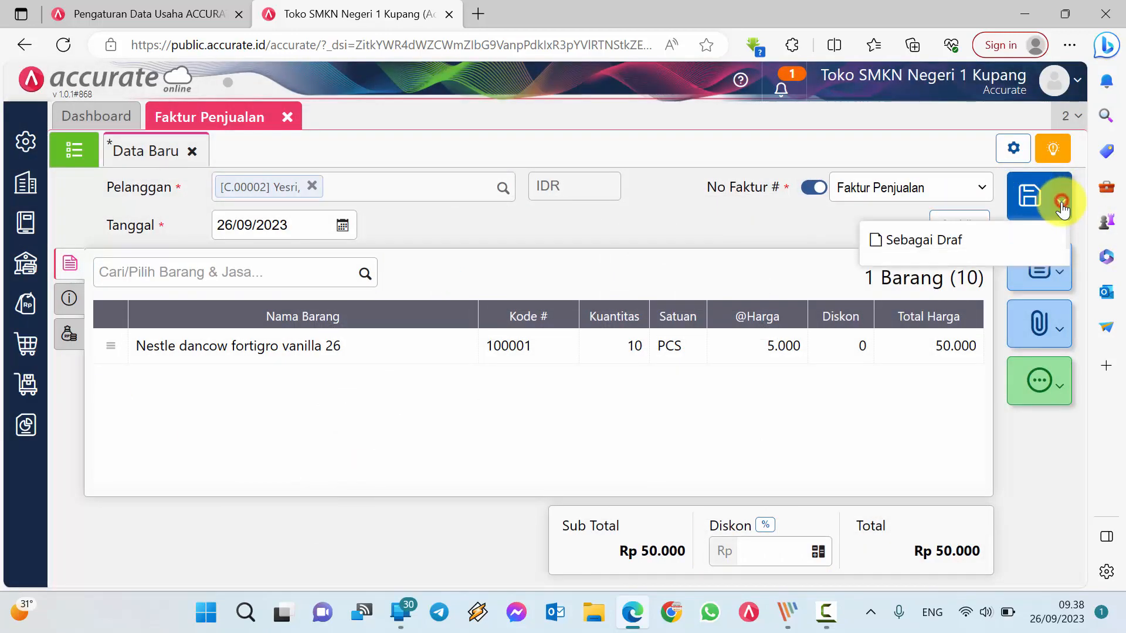
{"action": "left_click", "coordinate": [959, 276]}
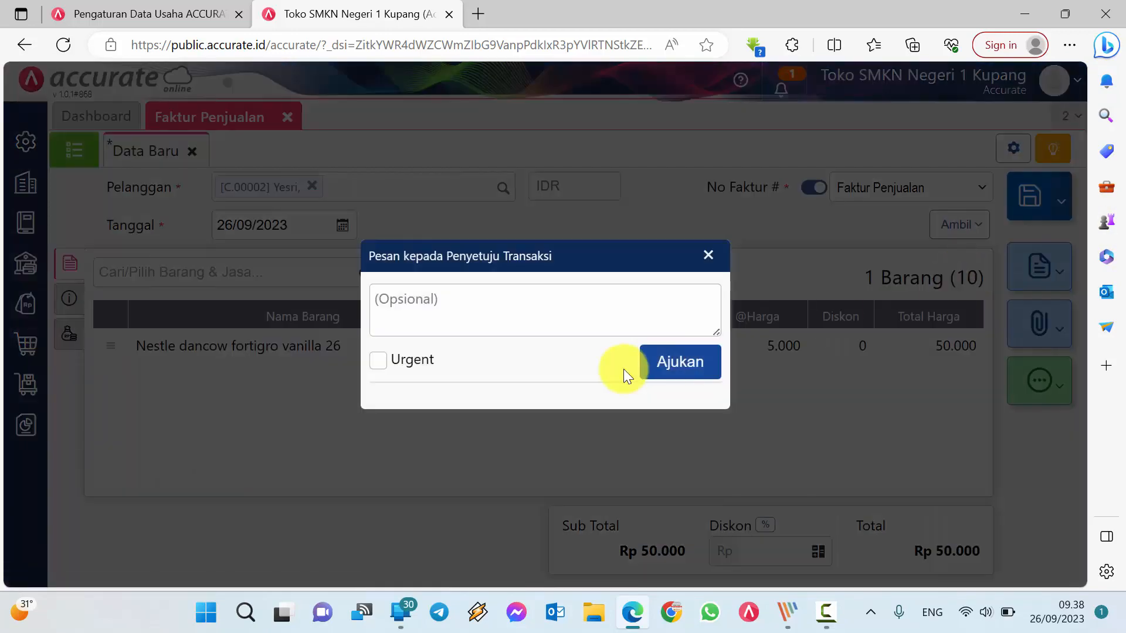
{"action": "left_click", "coordinate": [673, 361]}
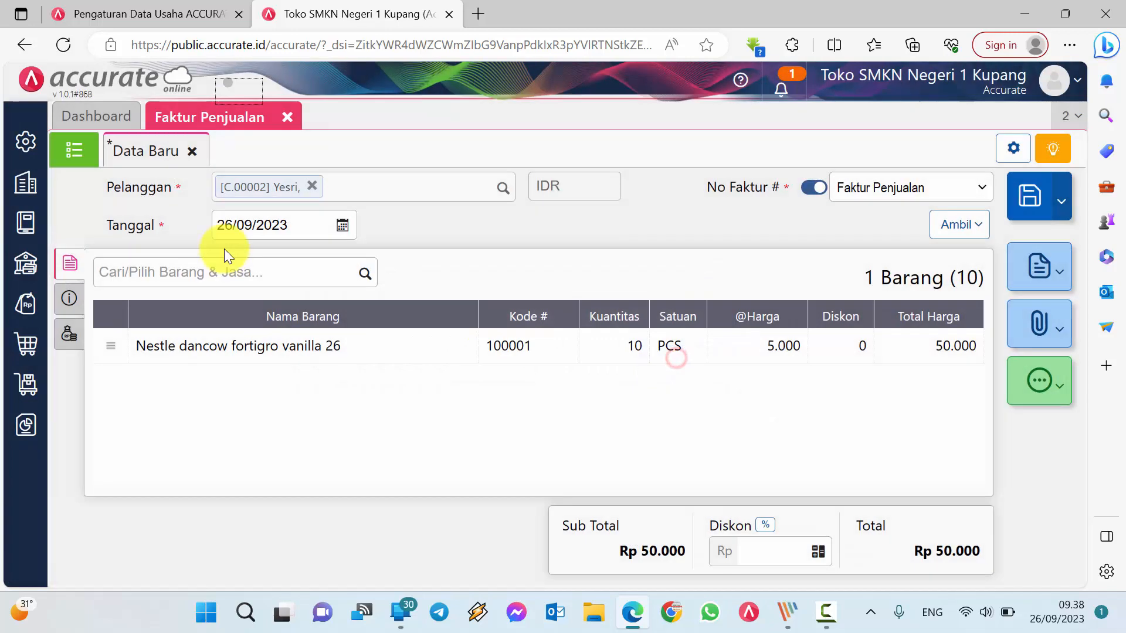
{"action": "left_click", "coordinate": [73, 153]}
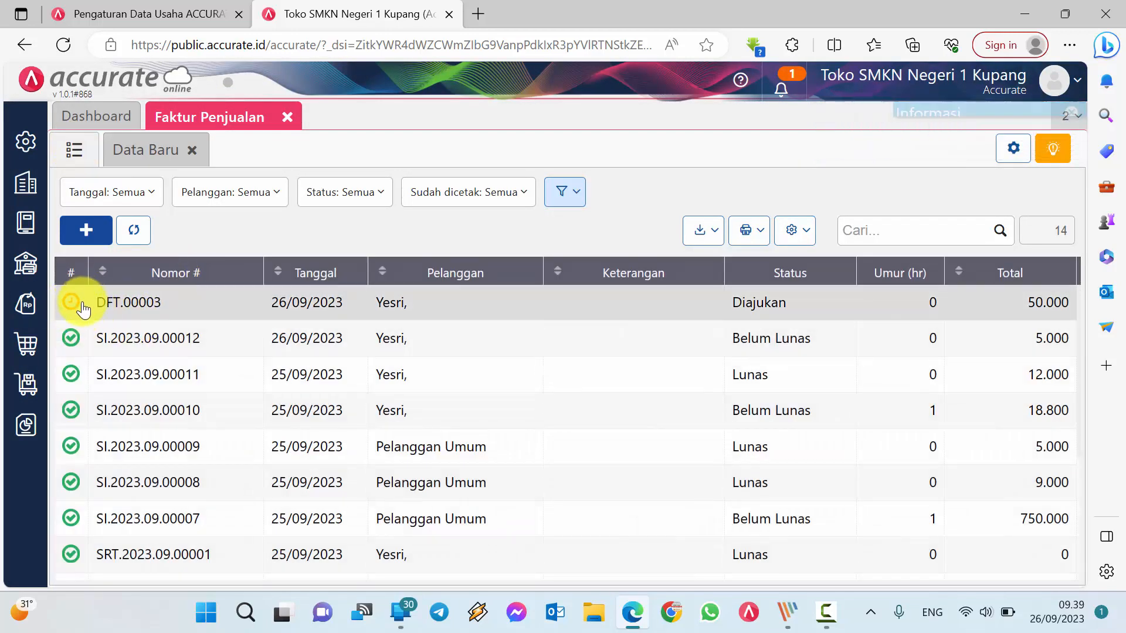
Step: Return to the blank Faktur Penjualan form and select the first listed customer
{"action": "left_click", "coordinate": [145, 150]}
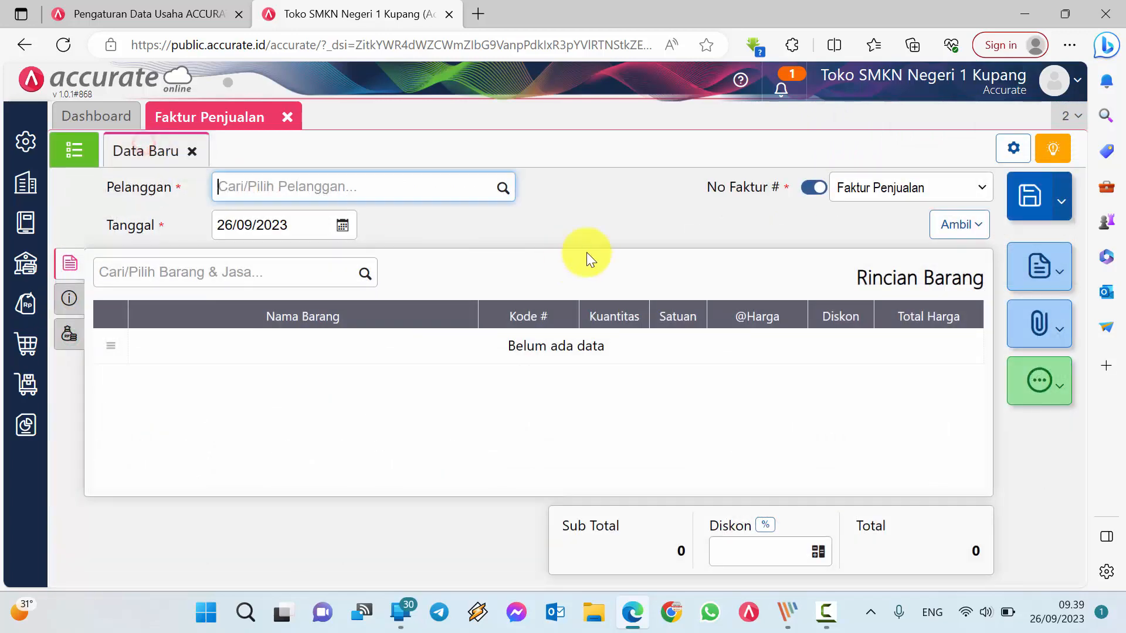
{"action": "left_click", "coordinate": [502, 187]}
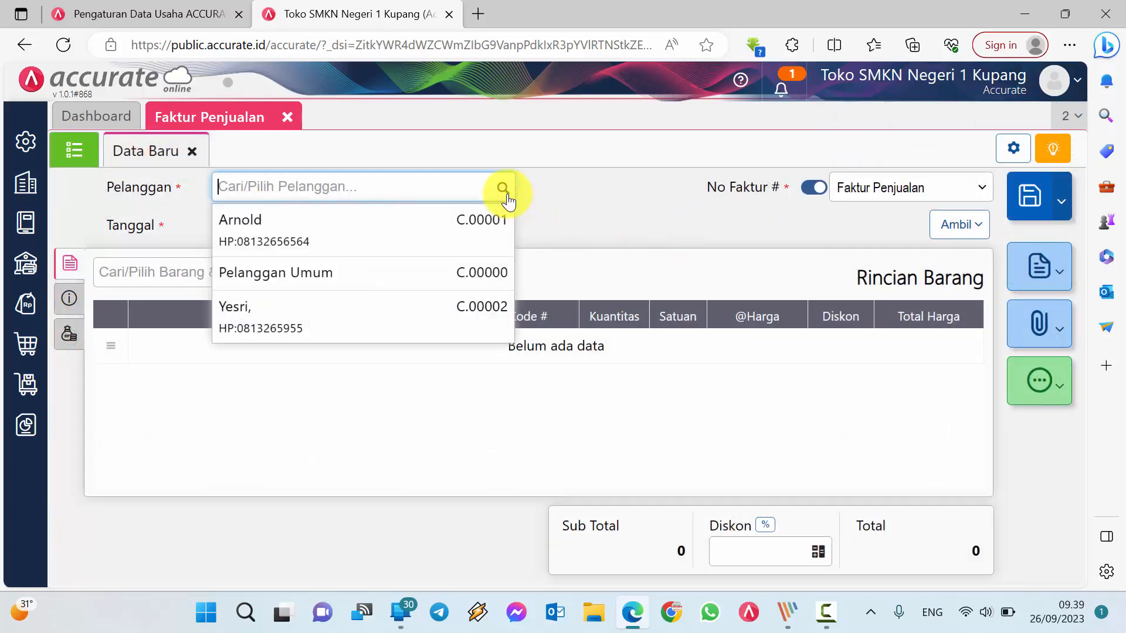
{"action": "left_click", "coordinate": [287, 234]}
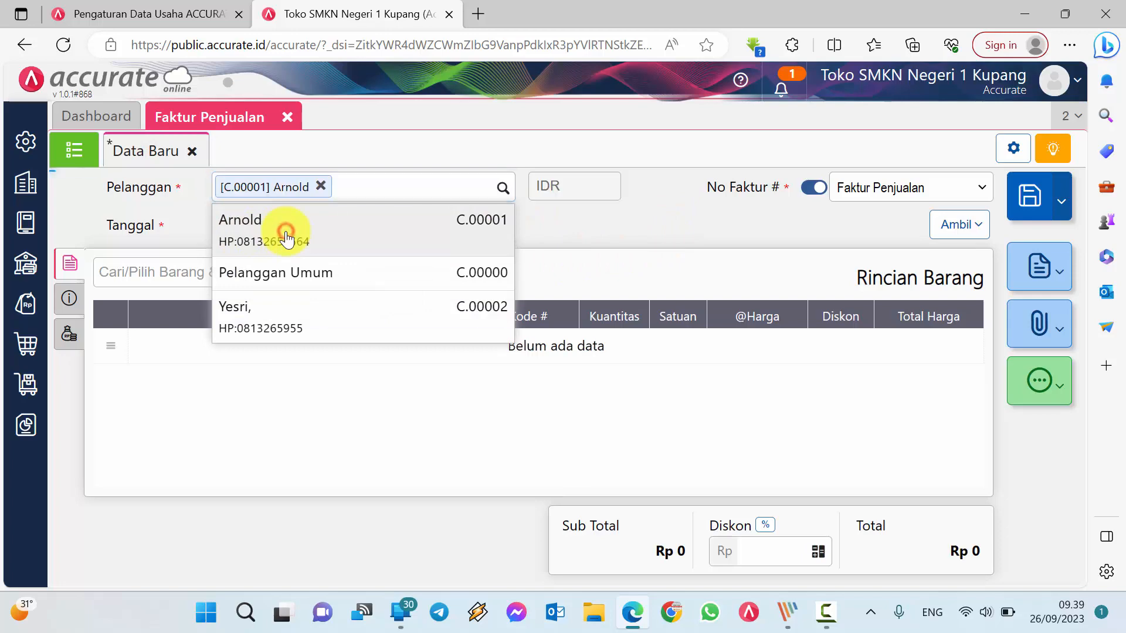
Step: Add Oreo Original 27.6 Gram to the second sales invoice with a quantity of 5 PCS
{"action": "left_click", "coordinate": [368, 274]}
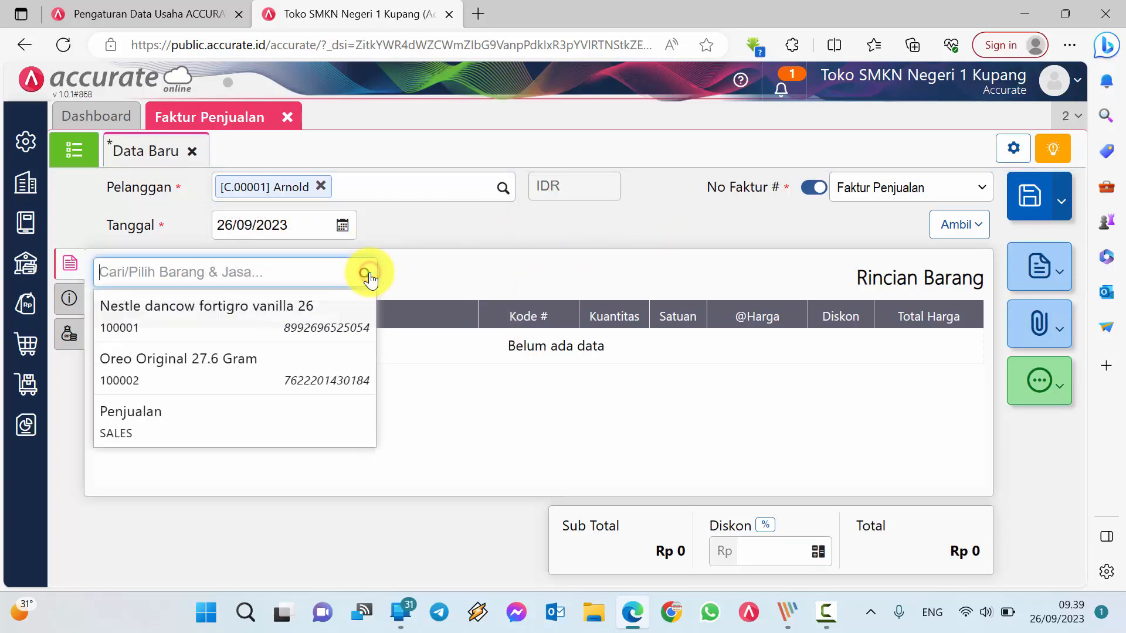
{"action": "left_click", "coordinate": [256, 361]}
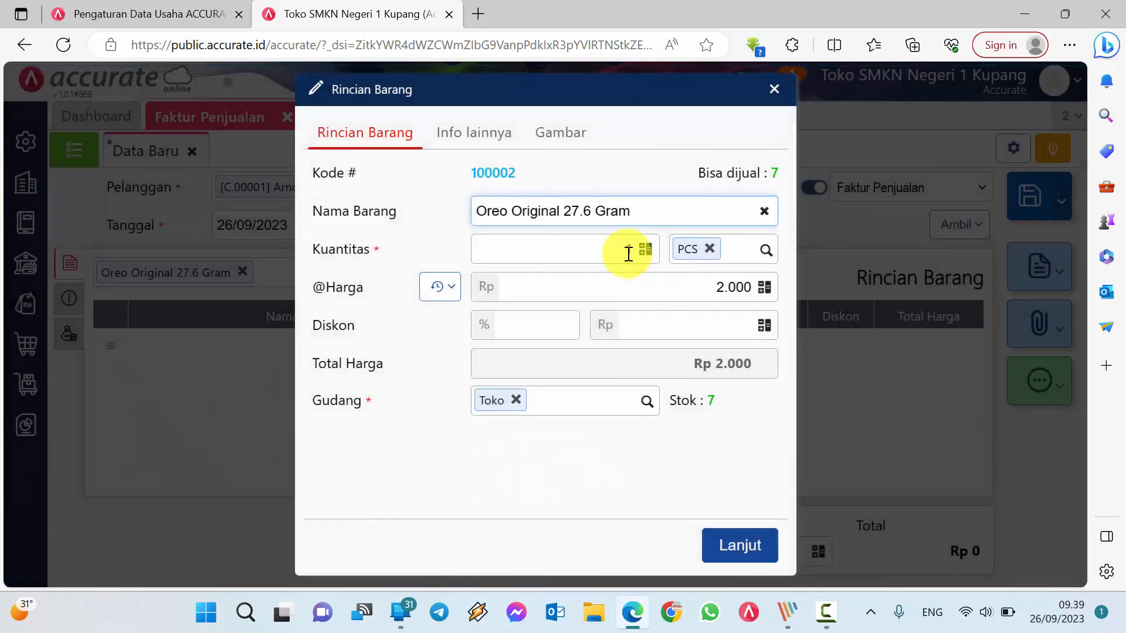
{"action": "left_click", "coordinate": [623, 251]}
{"action": "type", "text": "5"}
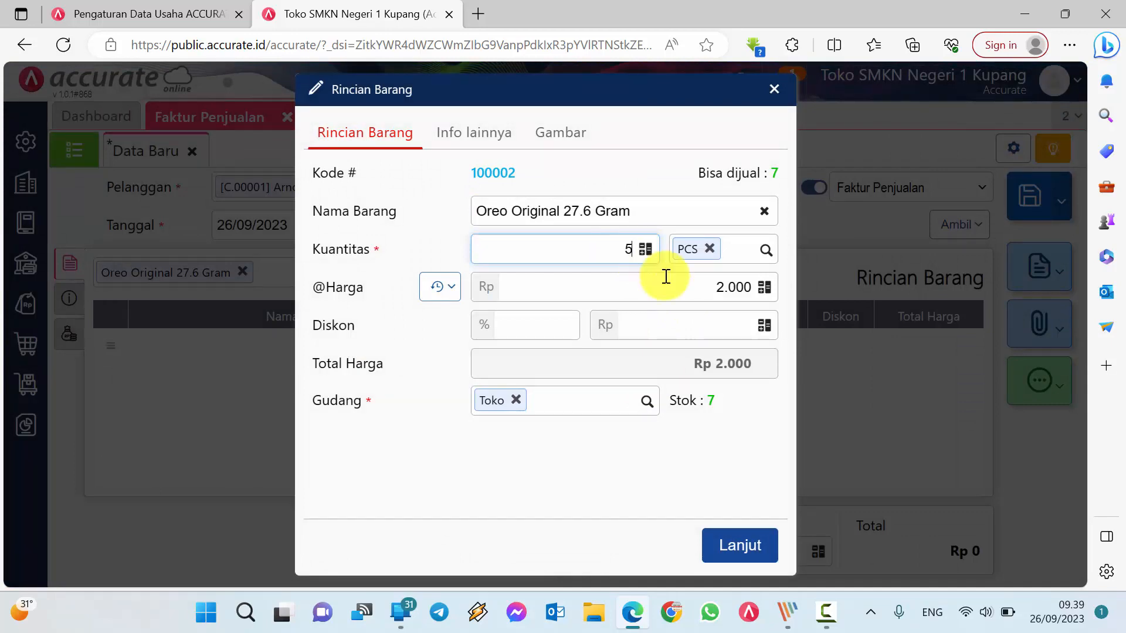
{"action": "left_click", "coordinate": [666, 279]}
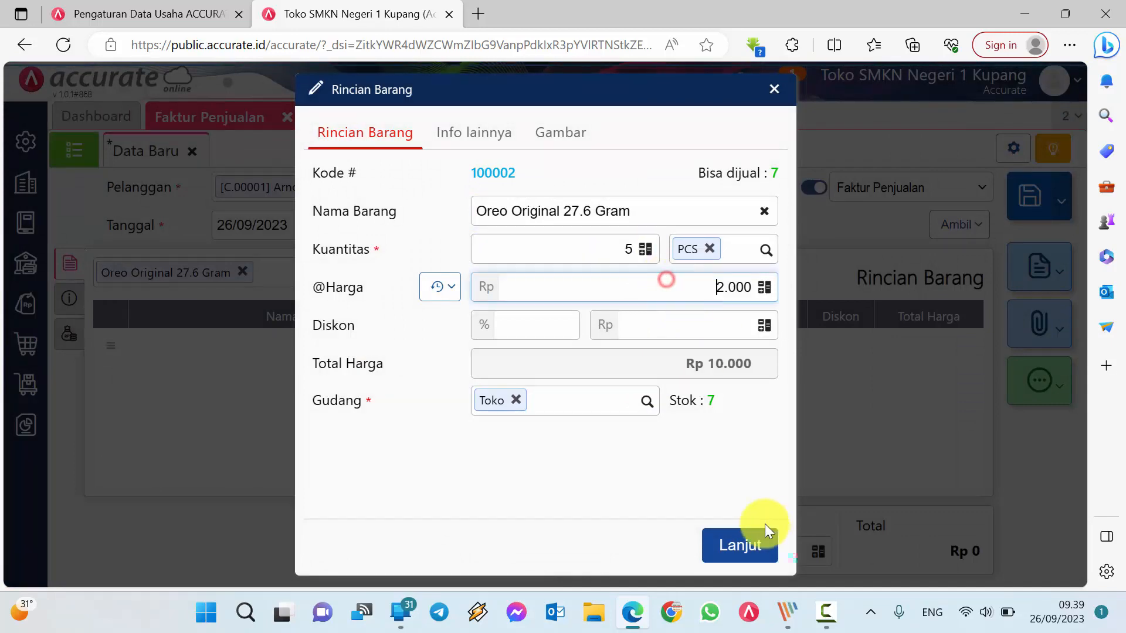